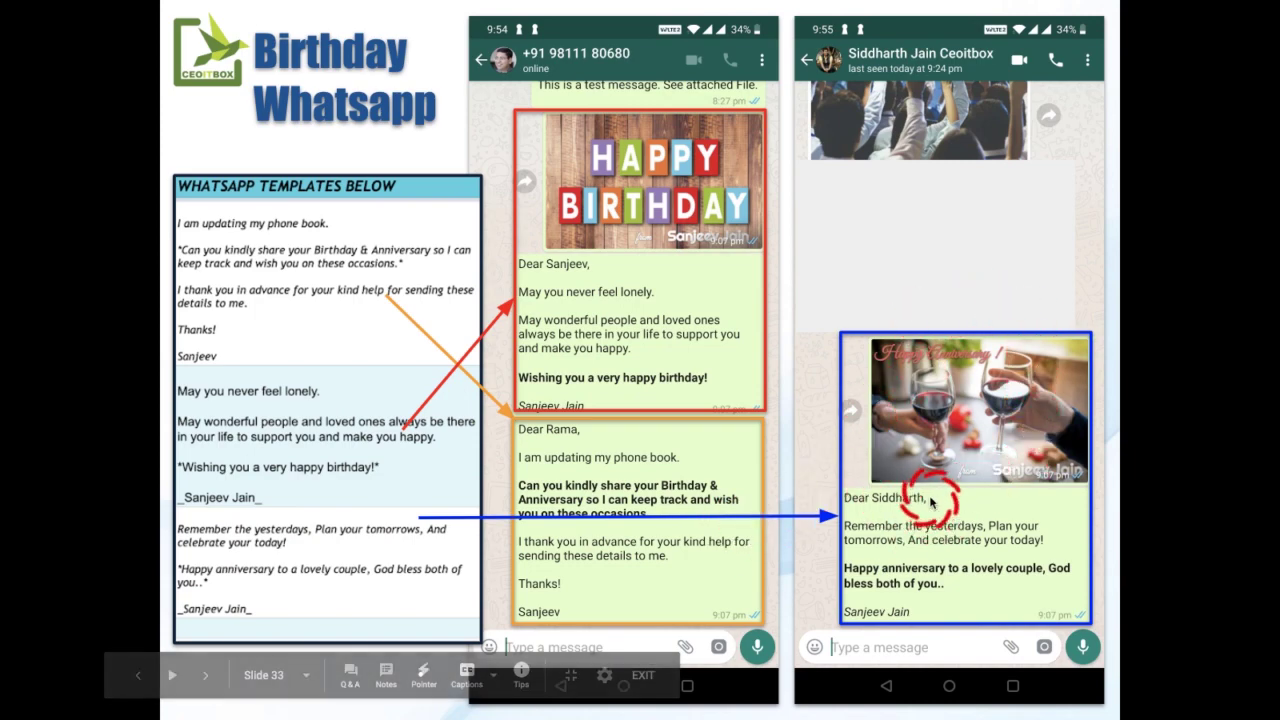
- Review the three WhatsApp message templates on the Template sheet: details request, birthday wish and anniversary wish
key("Right")
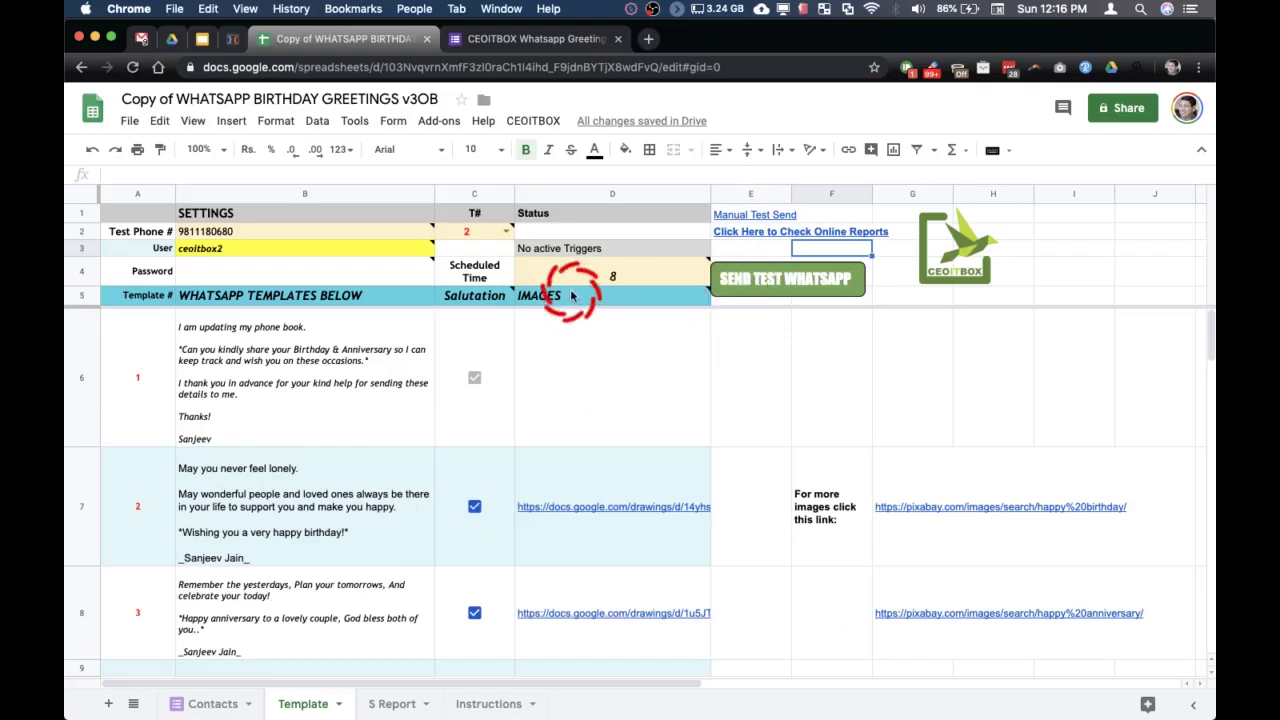
left_click(346, 373)
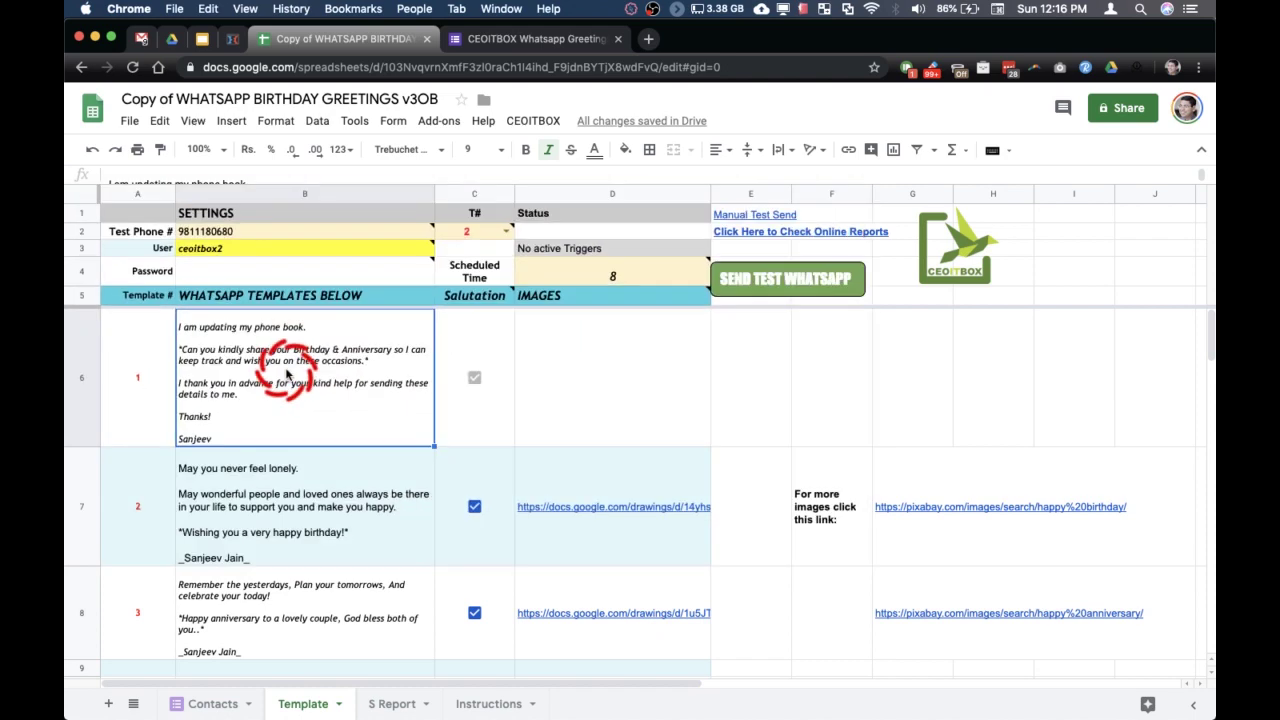
left_click(293, 480)
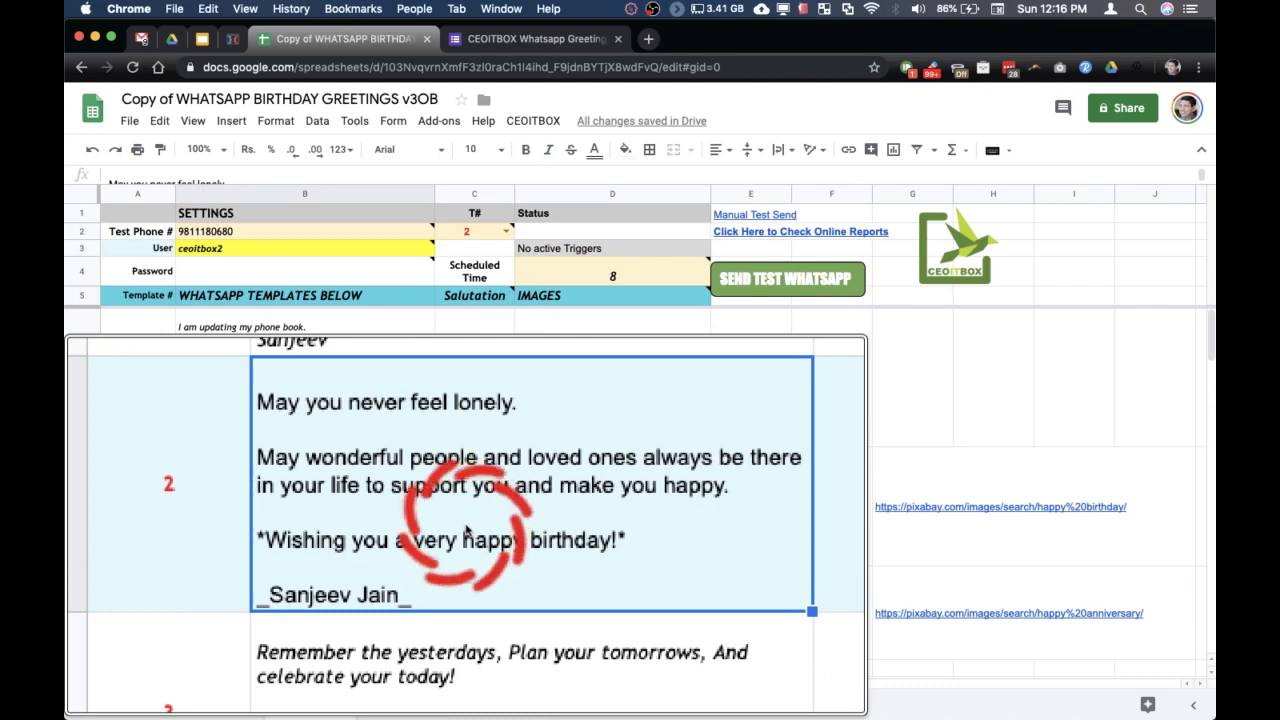
left_click(252, 600)
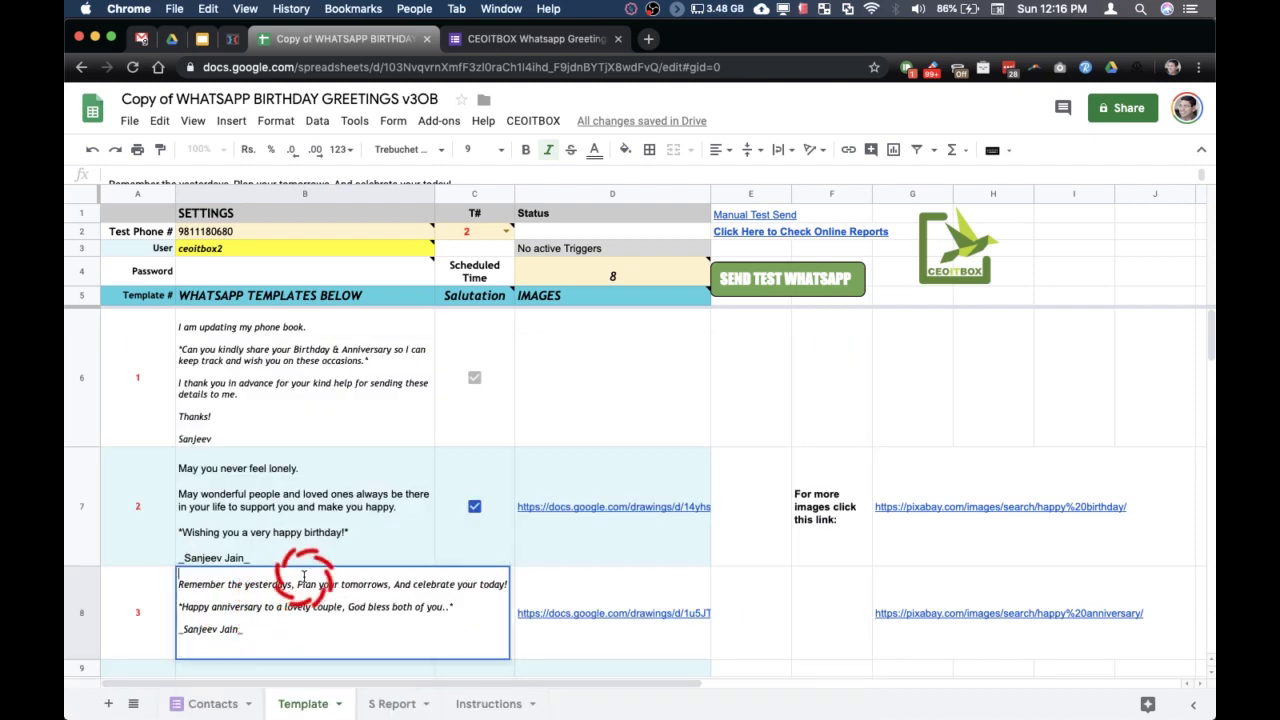
left_click(264, 538)
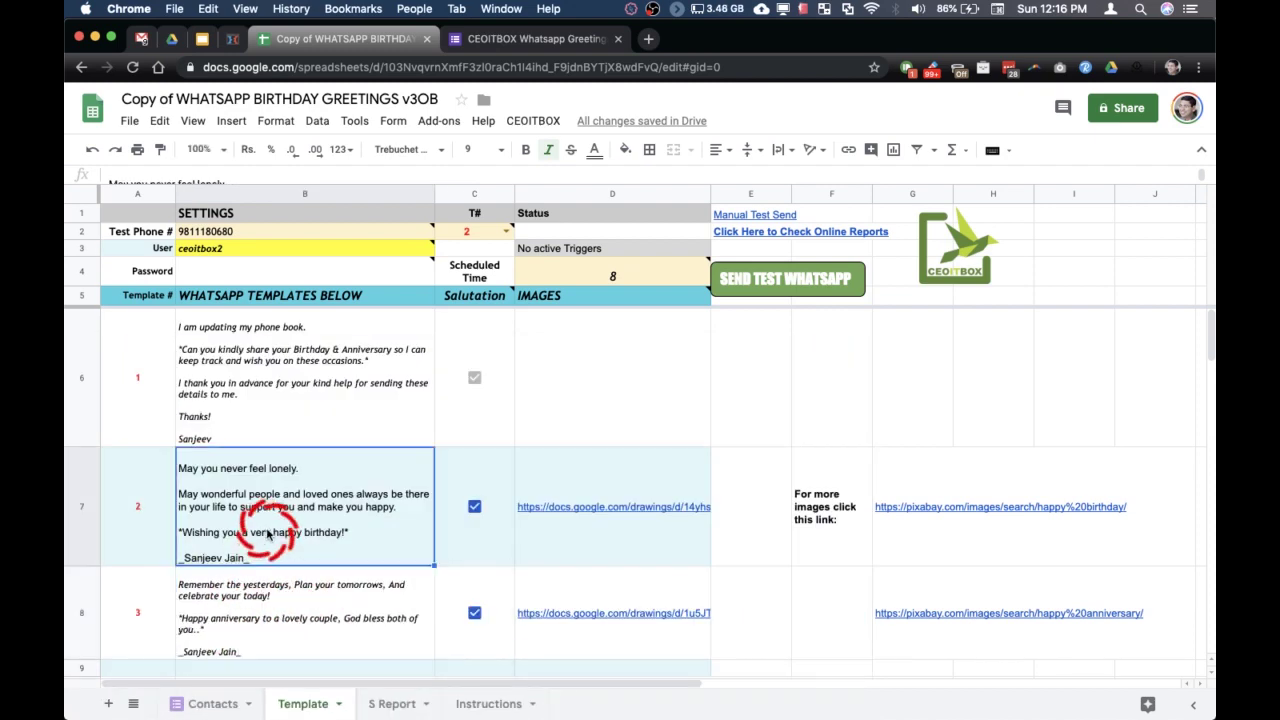
left_click(306, 409)
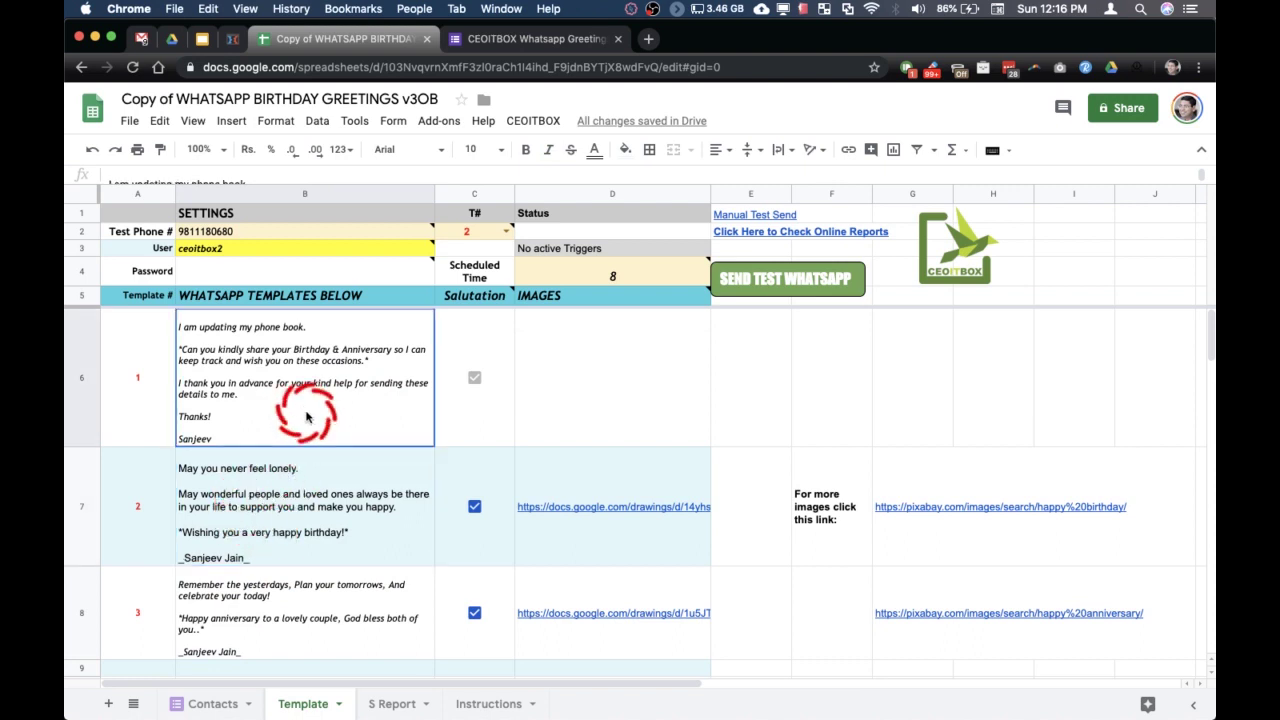
- Turn the salutation for template 1 off and back on
left_click(481, 403)
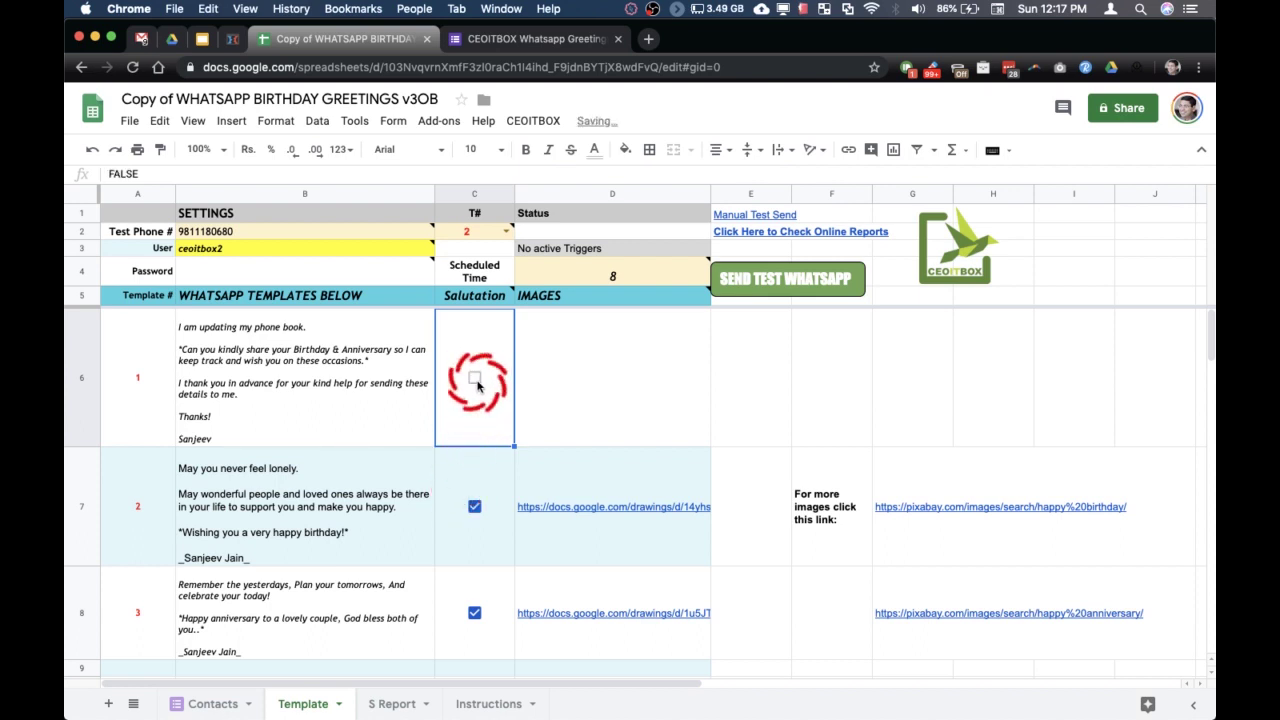
left_click(260, 388)
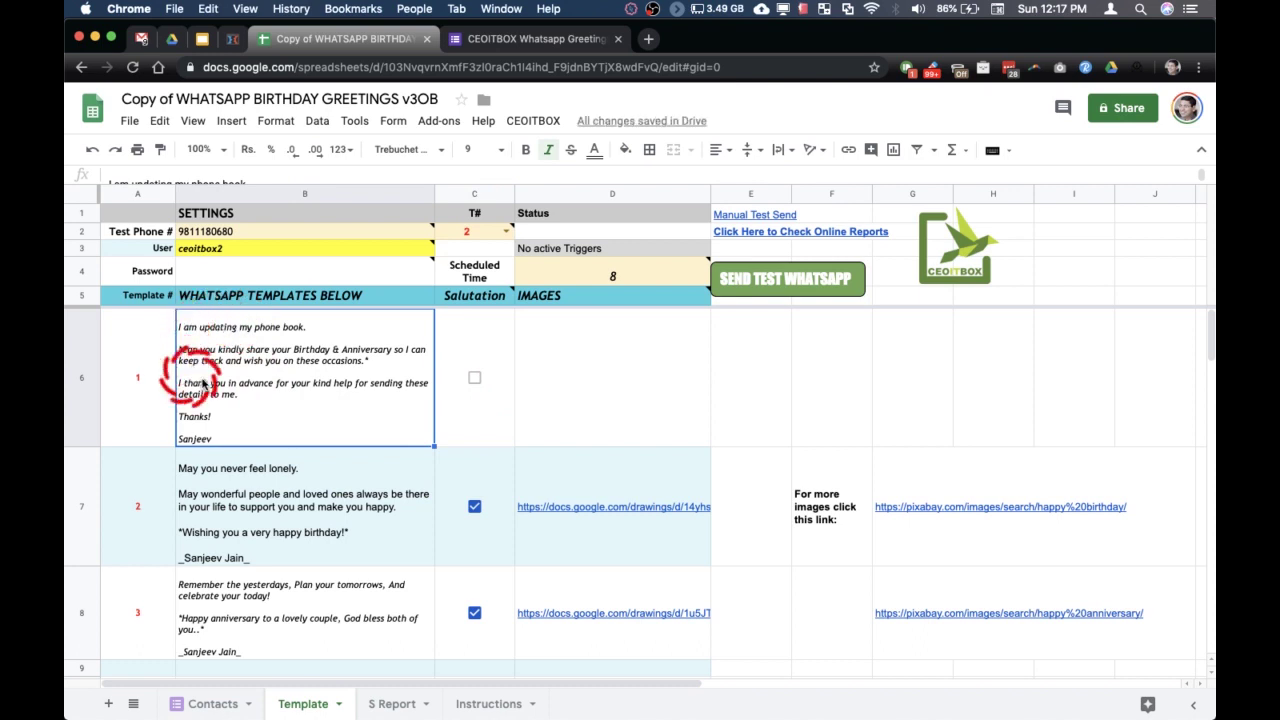
left_click(472, 380)
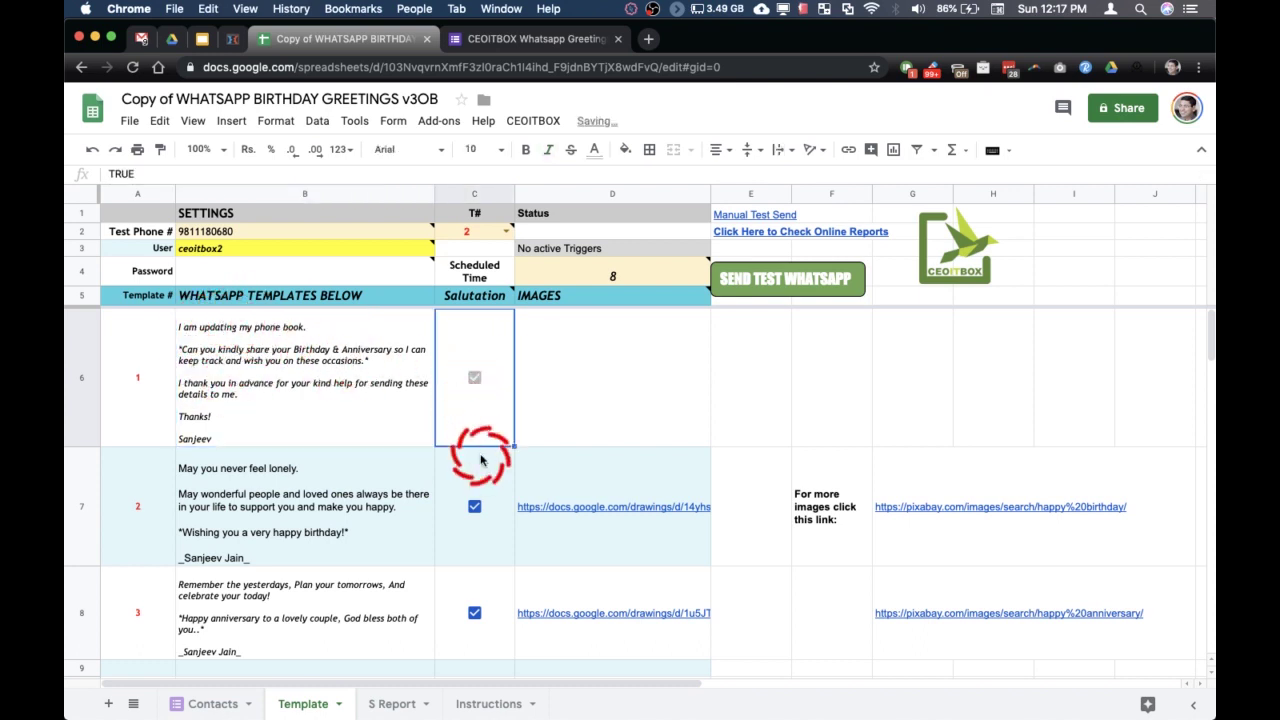
- Examine the image column entries for templates 1 and 2
left_click(600, 366)
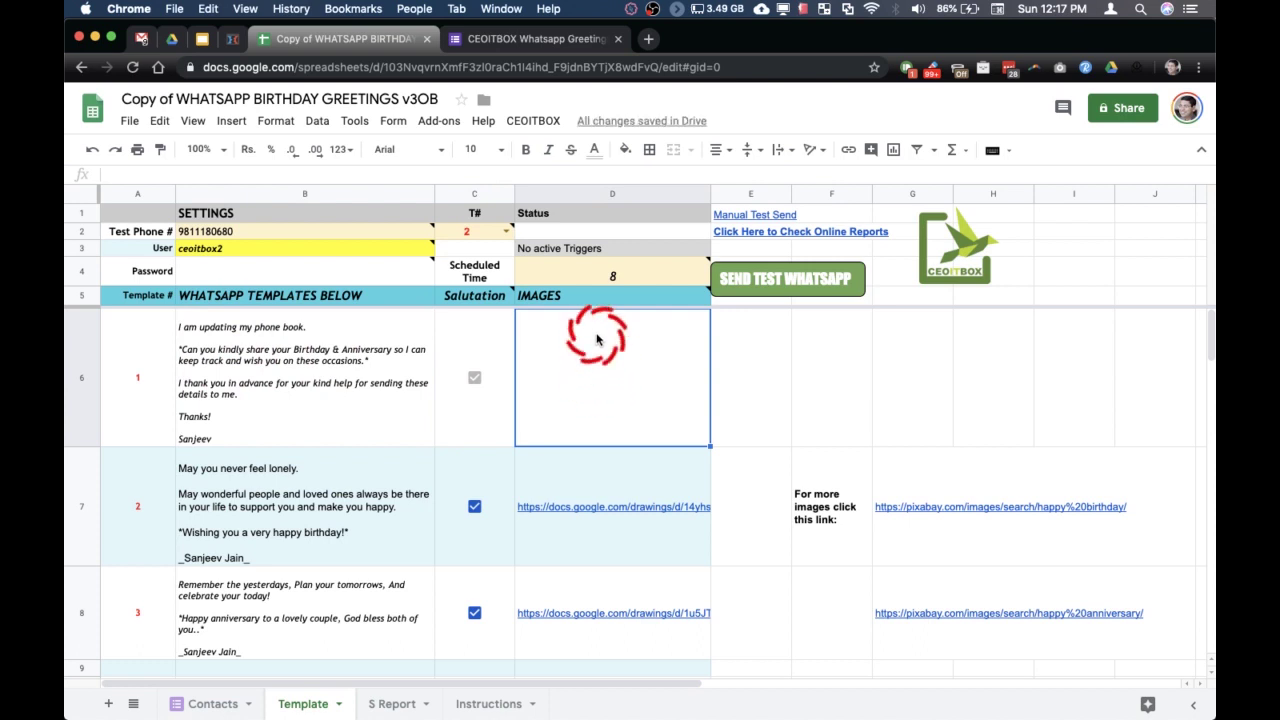
mouse_move(600, 298)
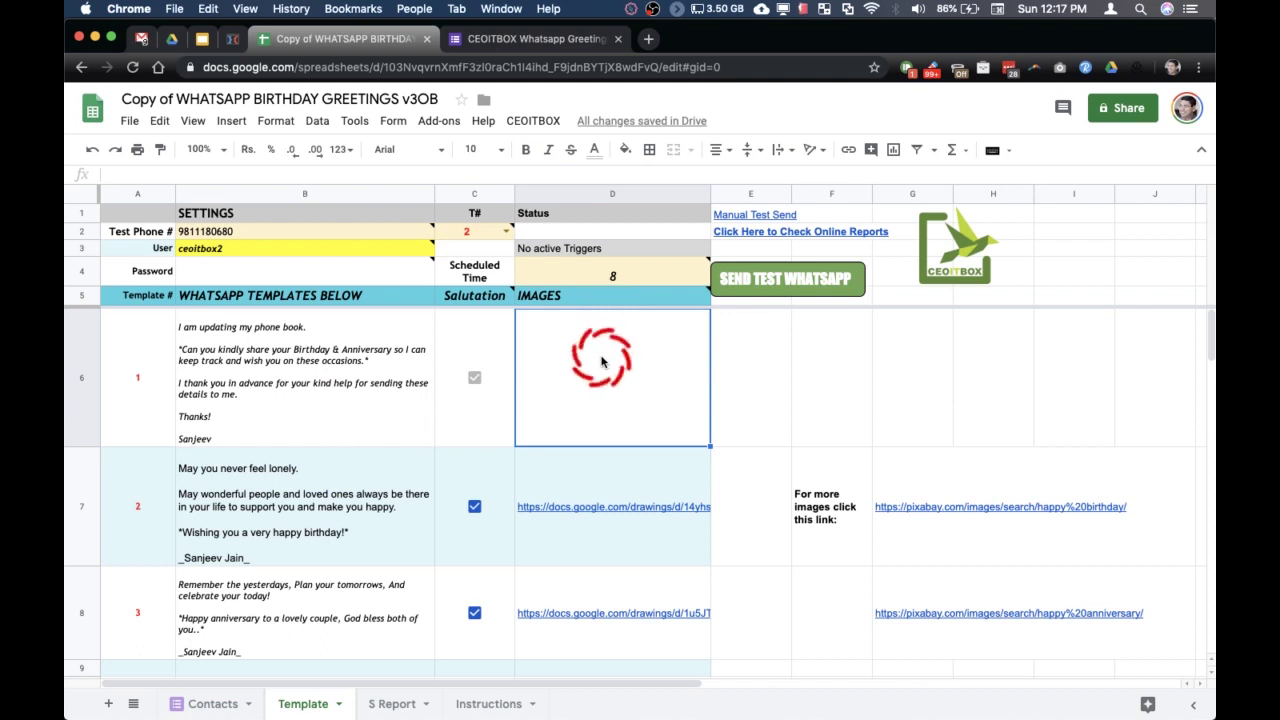
left_click(589, 465)
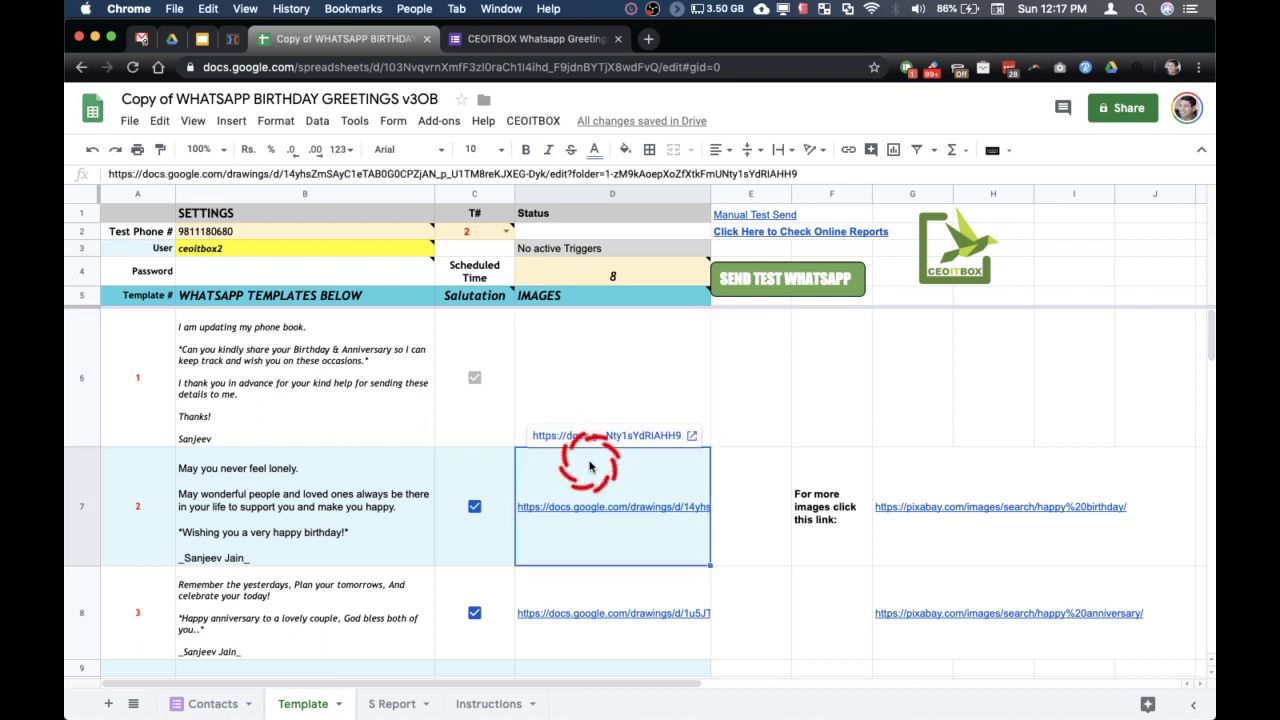
scroll(589, 465, "down", 1)
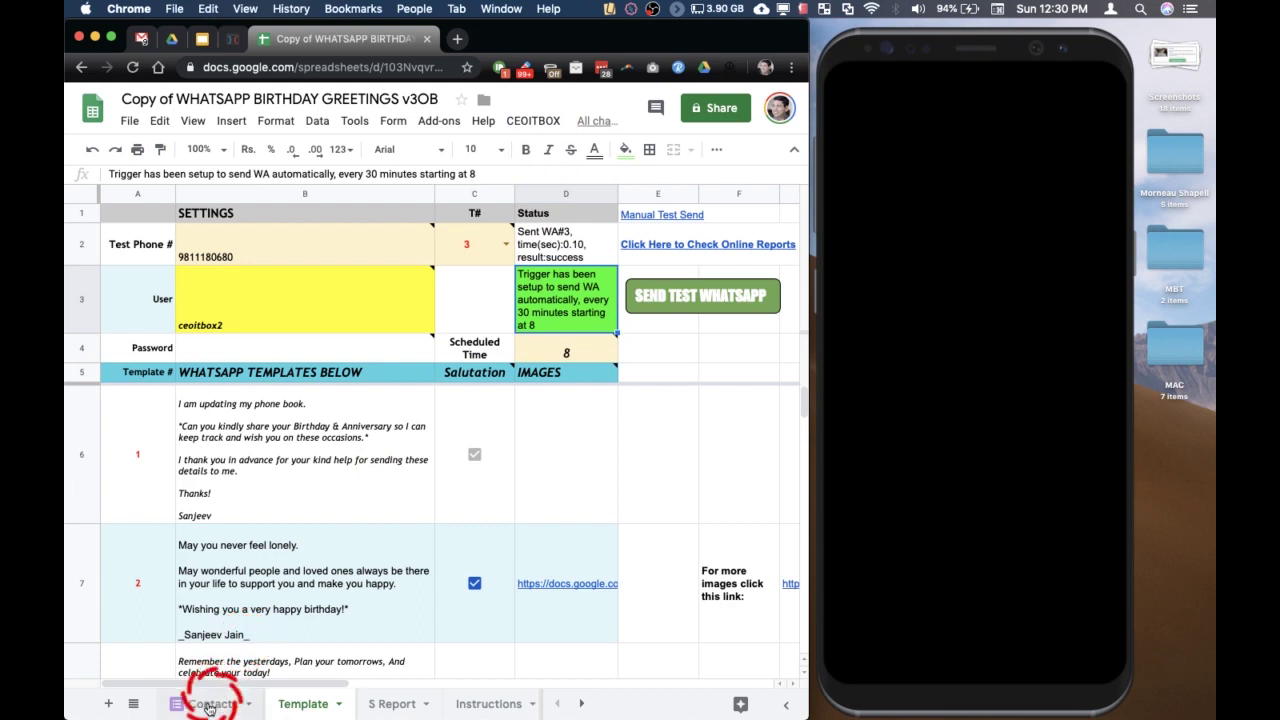
- Check the scheduled time and trigger status, and delete all existing automatic sending triggers
left_click(566, 354)
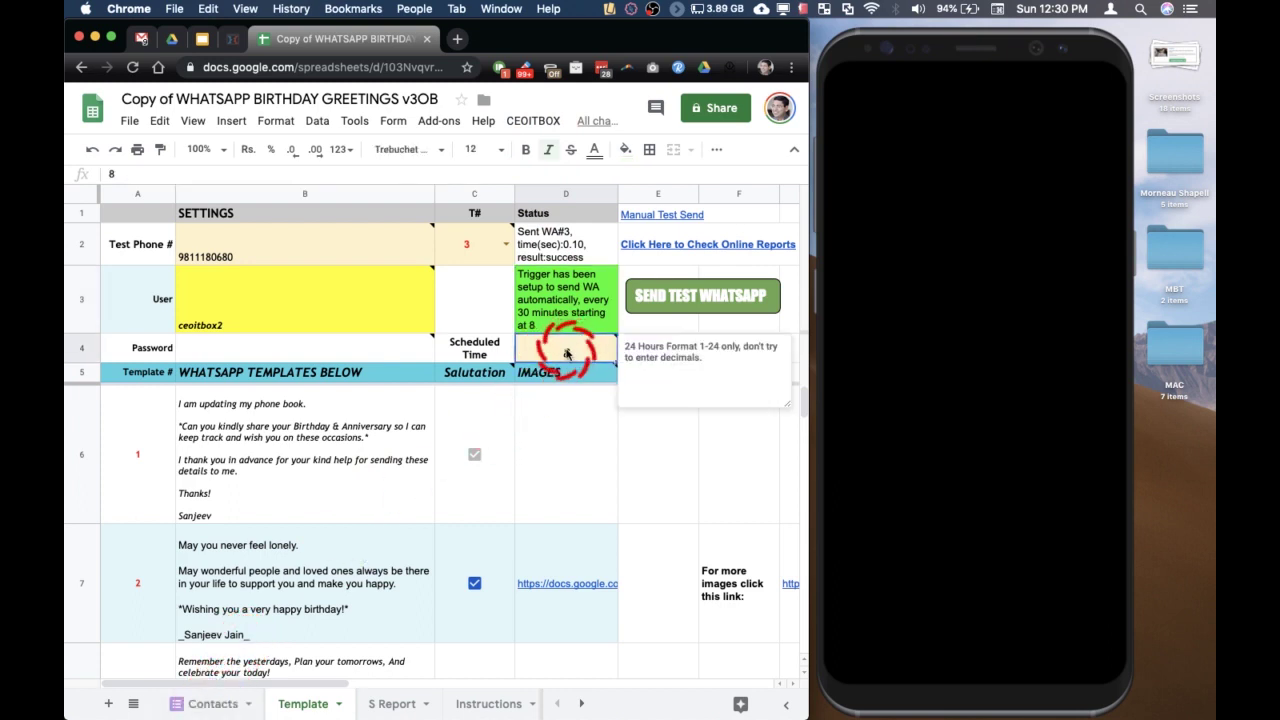
left_click(568, 319)
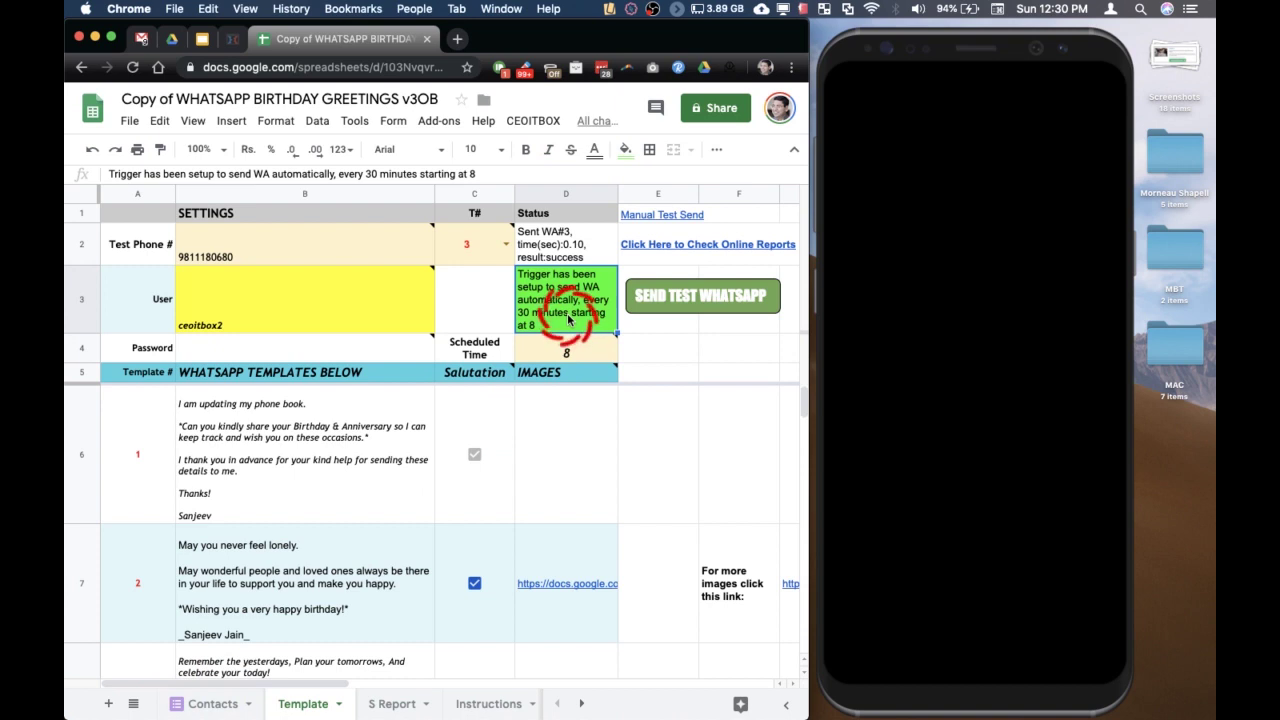
left_click(565, 350)
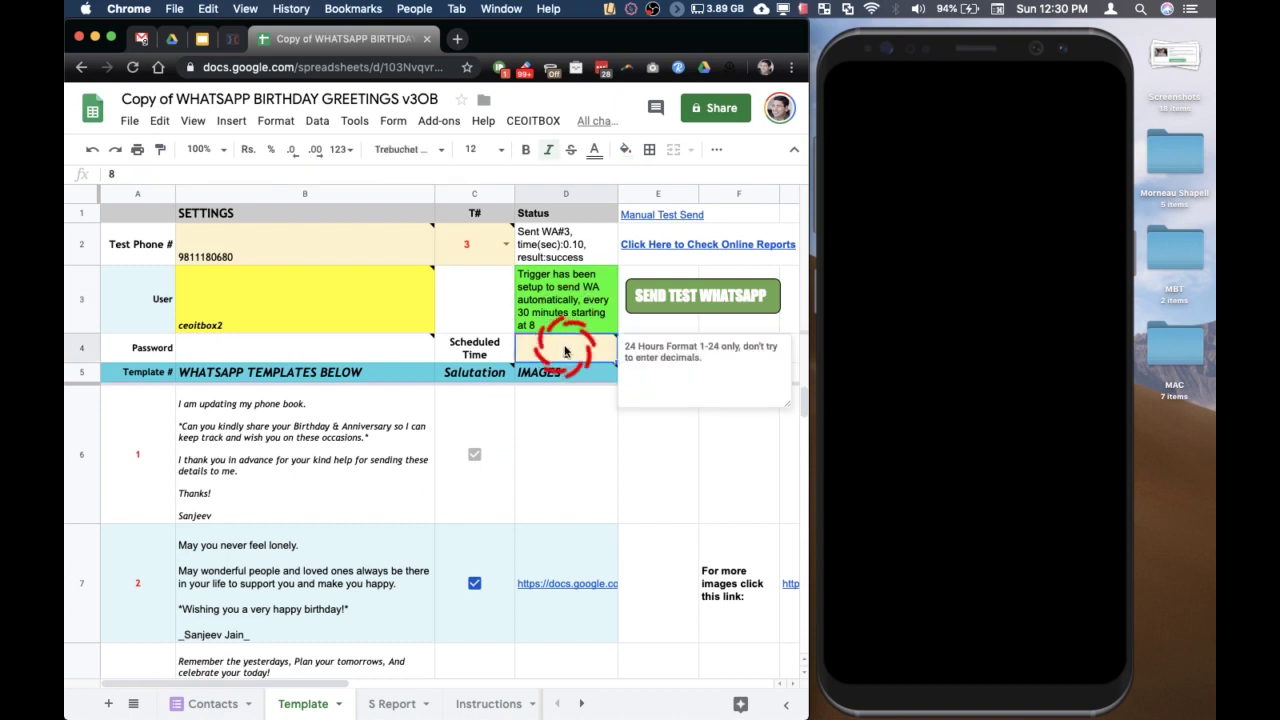
left_click(549, 128)
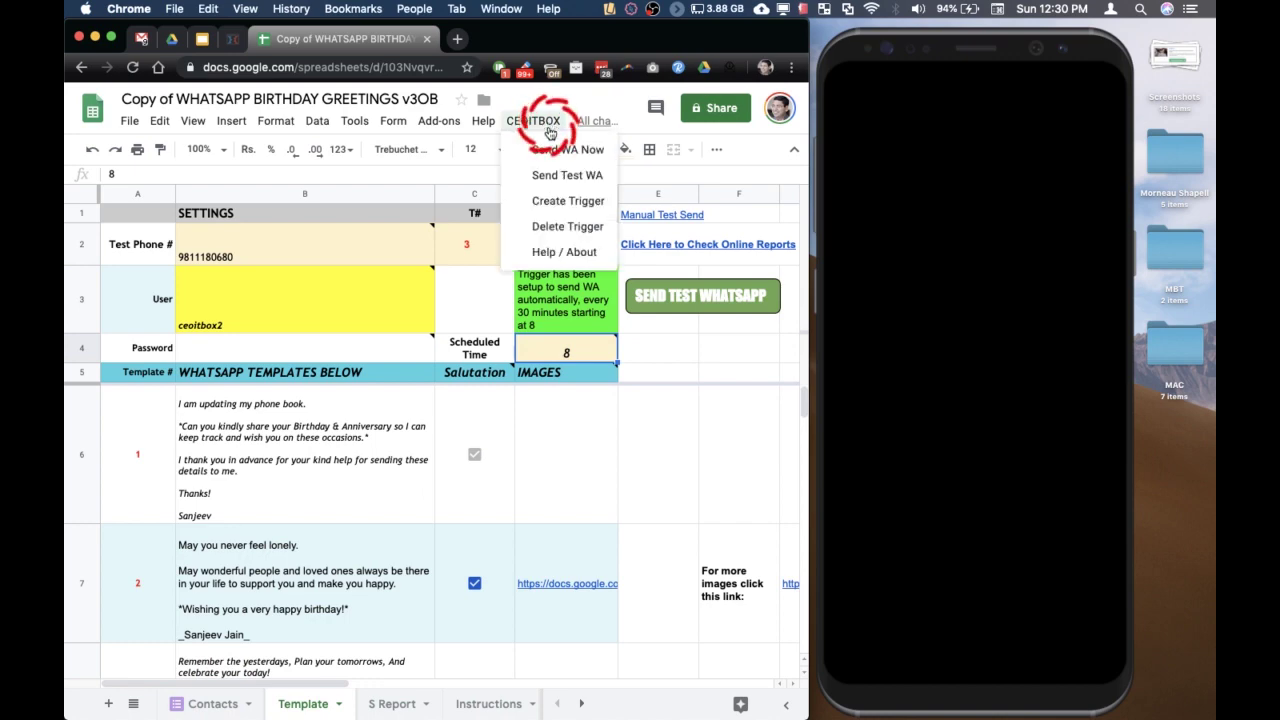
left_click(548, 214)
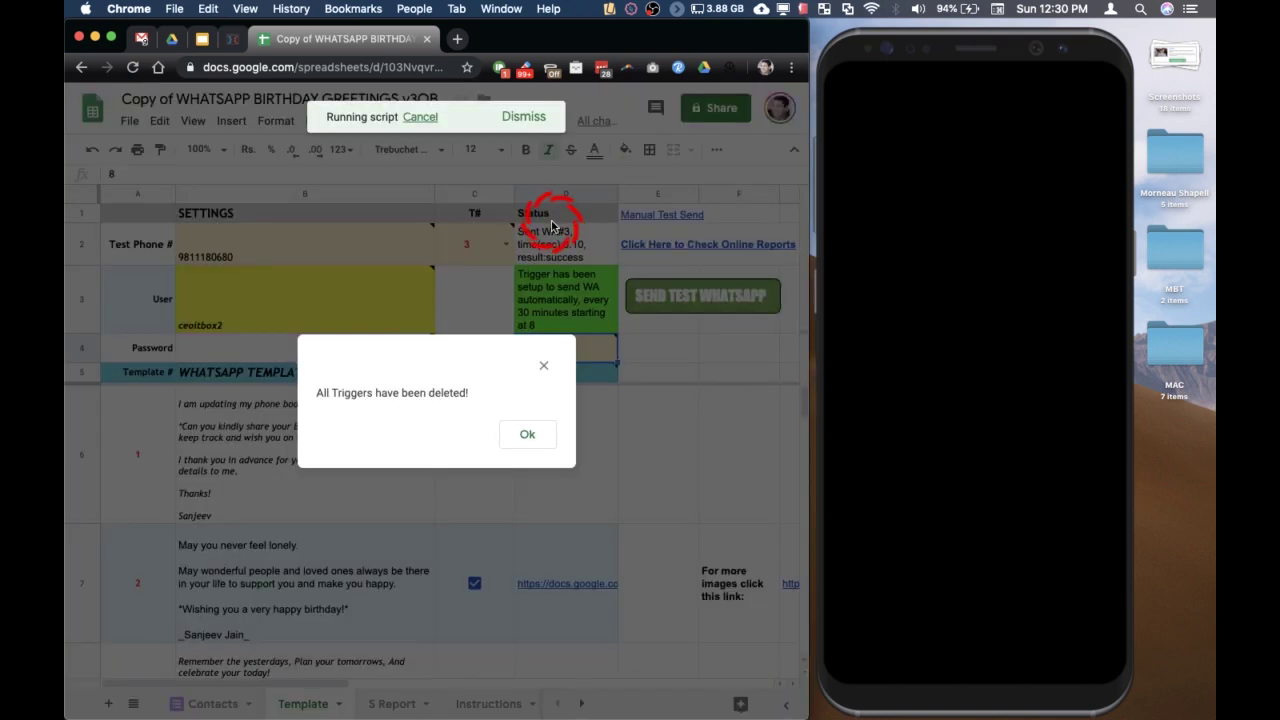
left_click(526, 428)
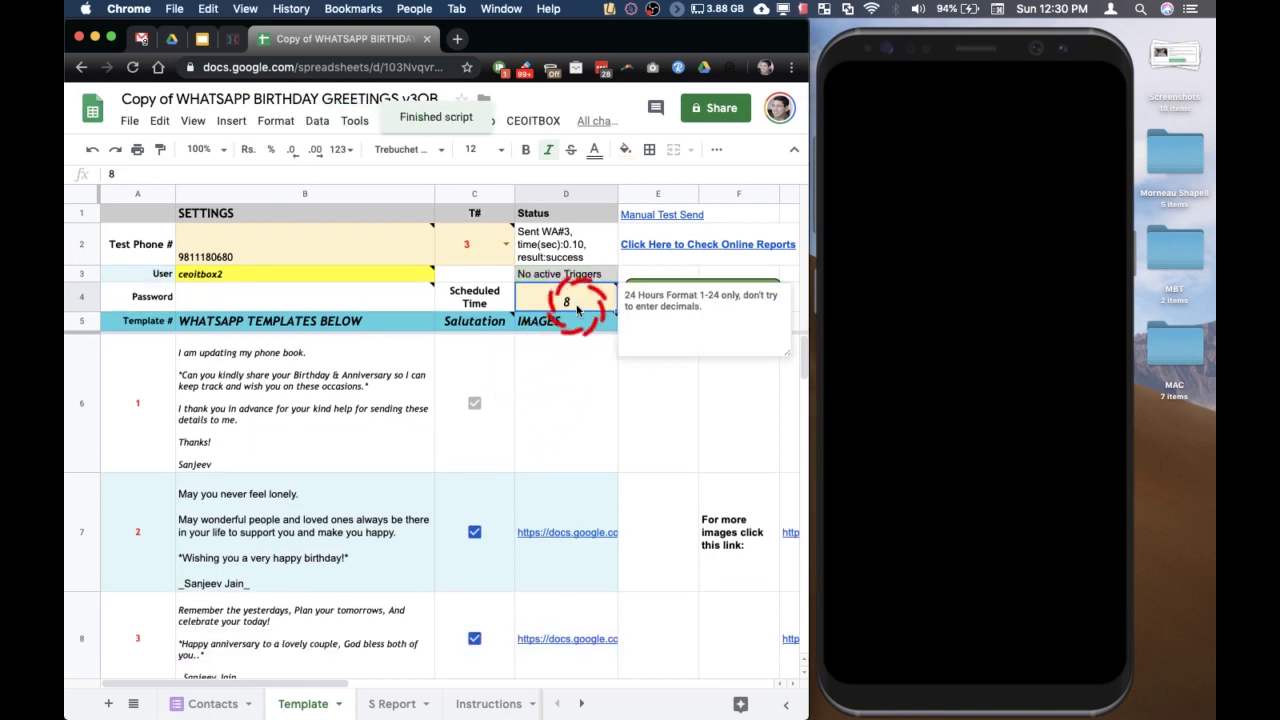
- Set the scheduled time to 7 and create a new trigger for sending the WhatsApp messages automatically
type("7")
key("Return")
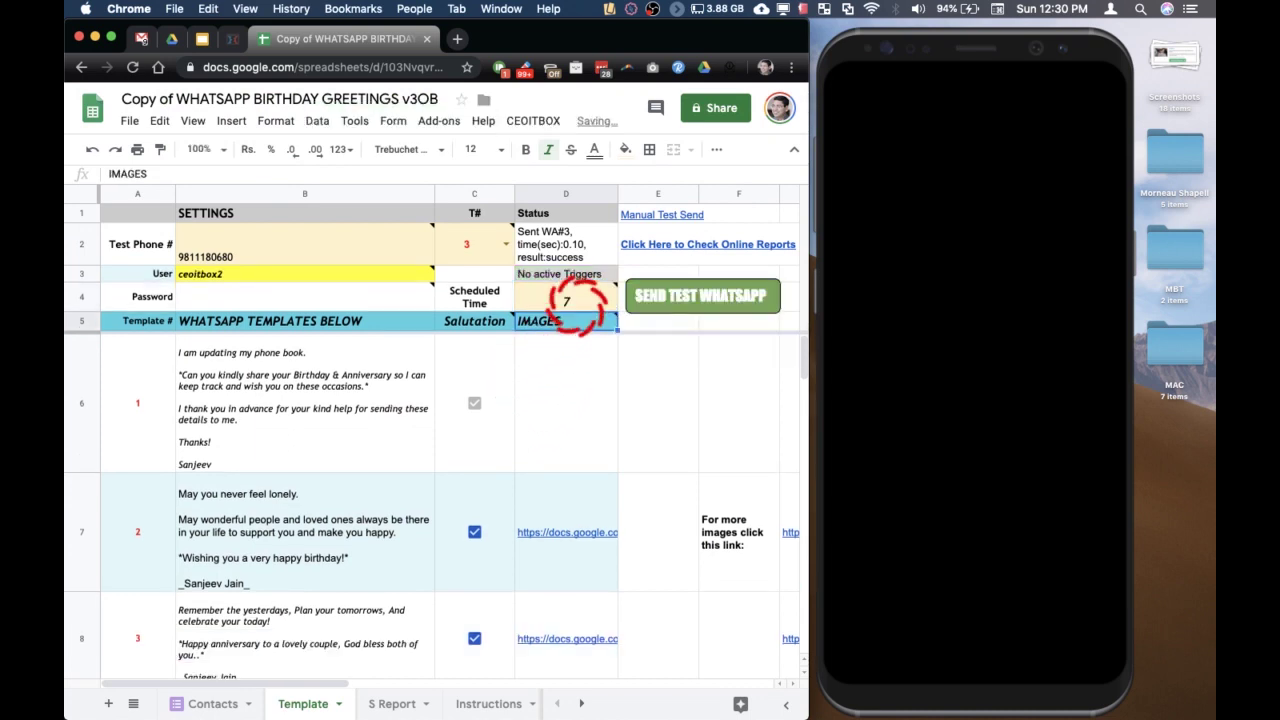
left_click(576, 300)
left_click(538, 121)
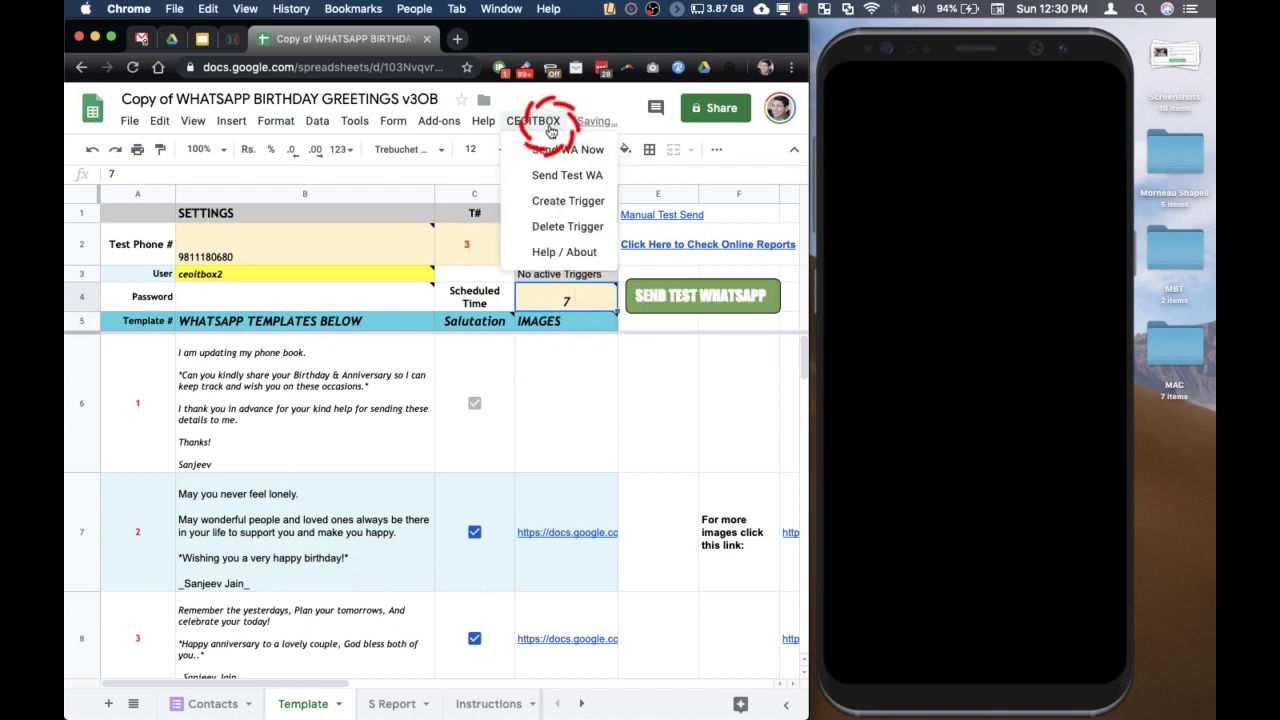
left_click(554, 207)
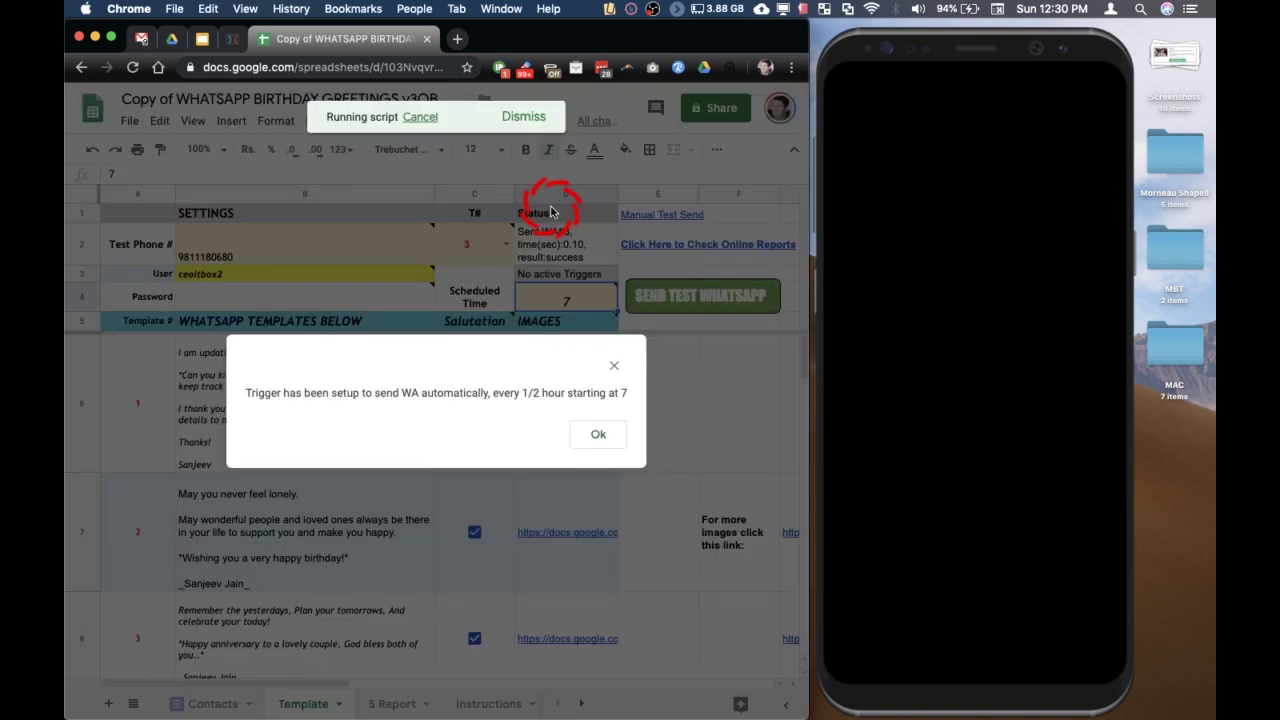
left_click(592, 432)
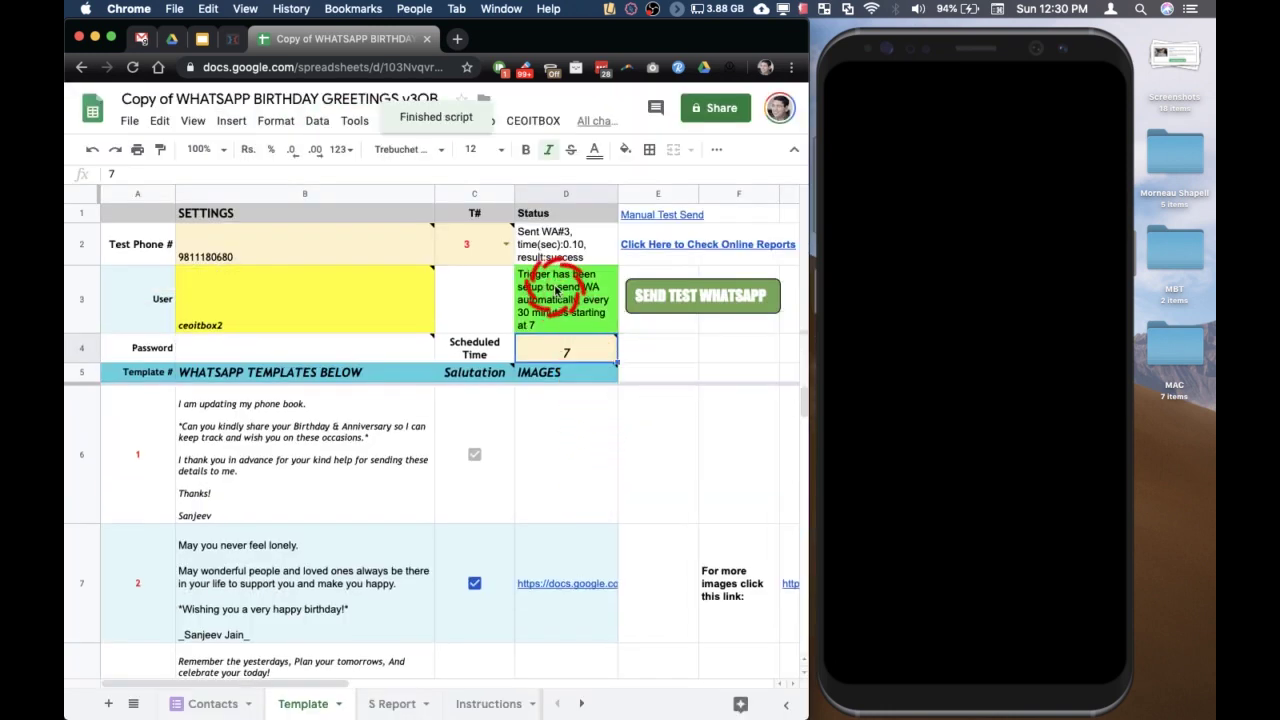
left_click(573, 349)
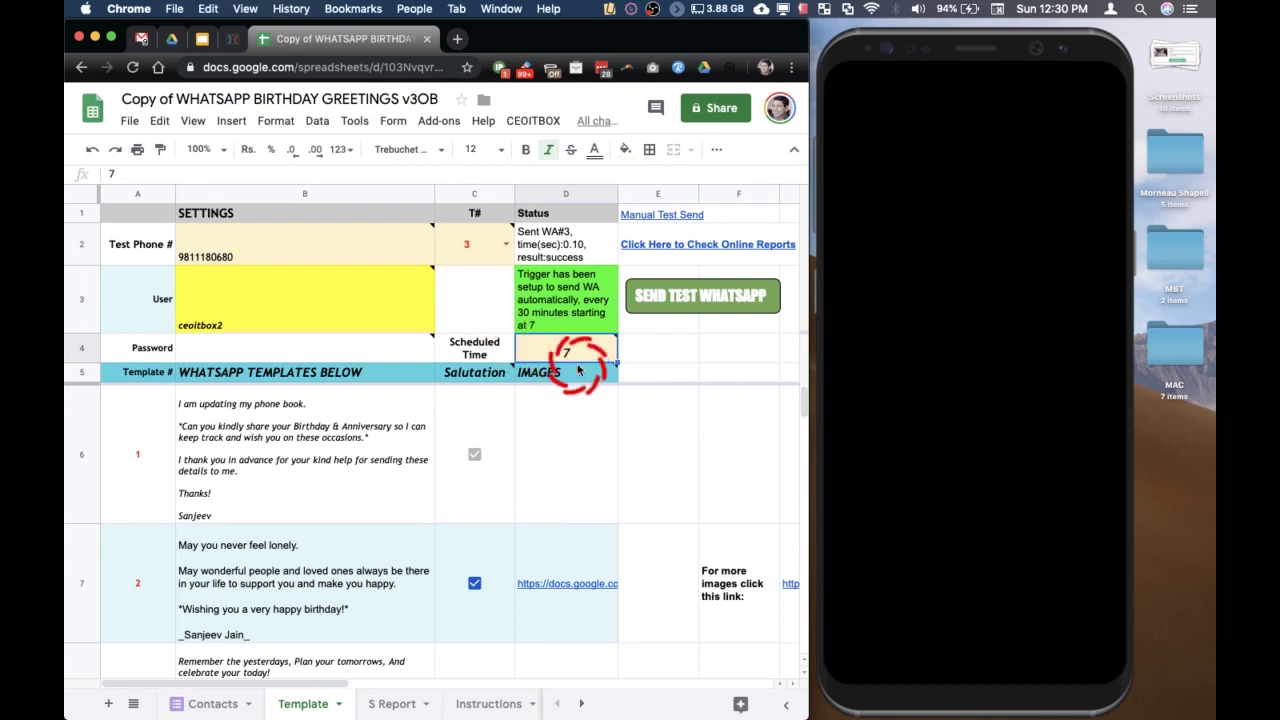
- Open the Contacts sheet and send the due WhatsApp messages immediately with Send WA Now
left_click(212, 706)
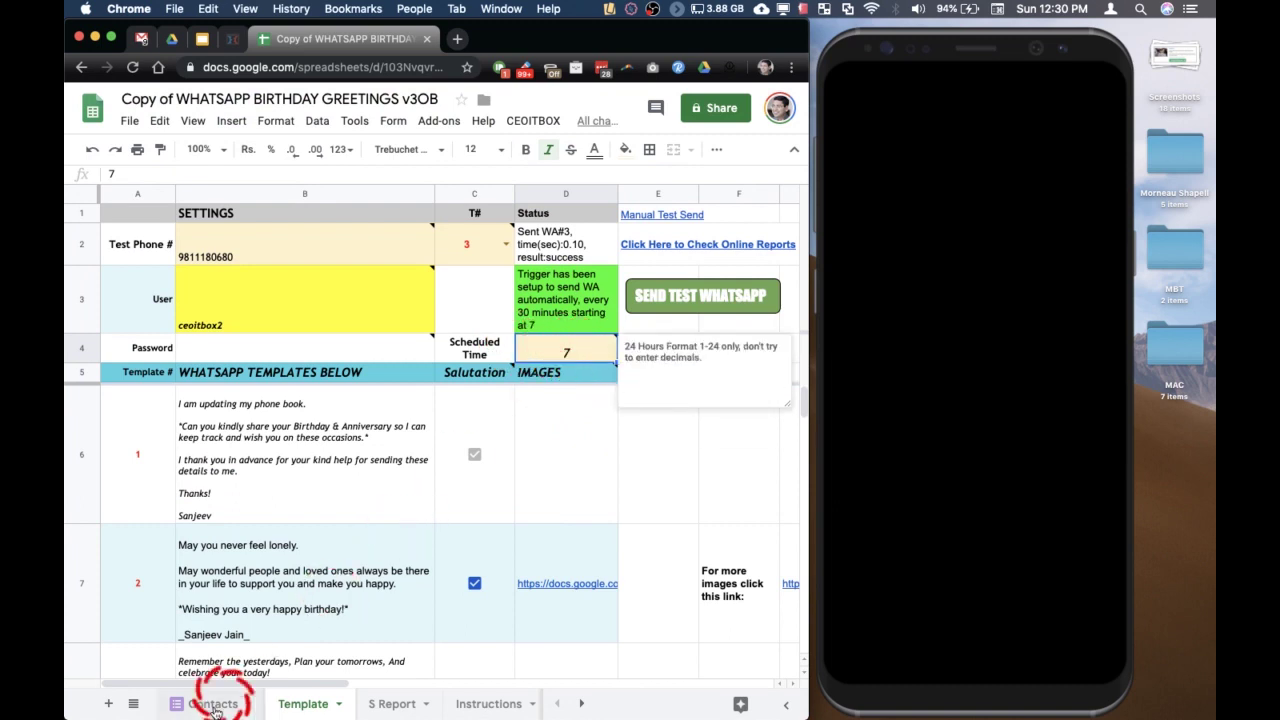
left_click(871, 114)
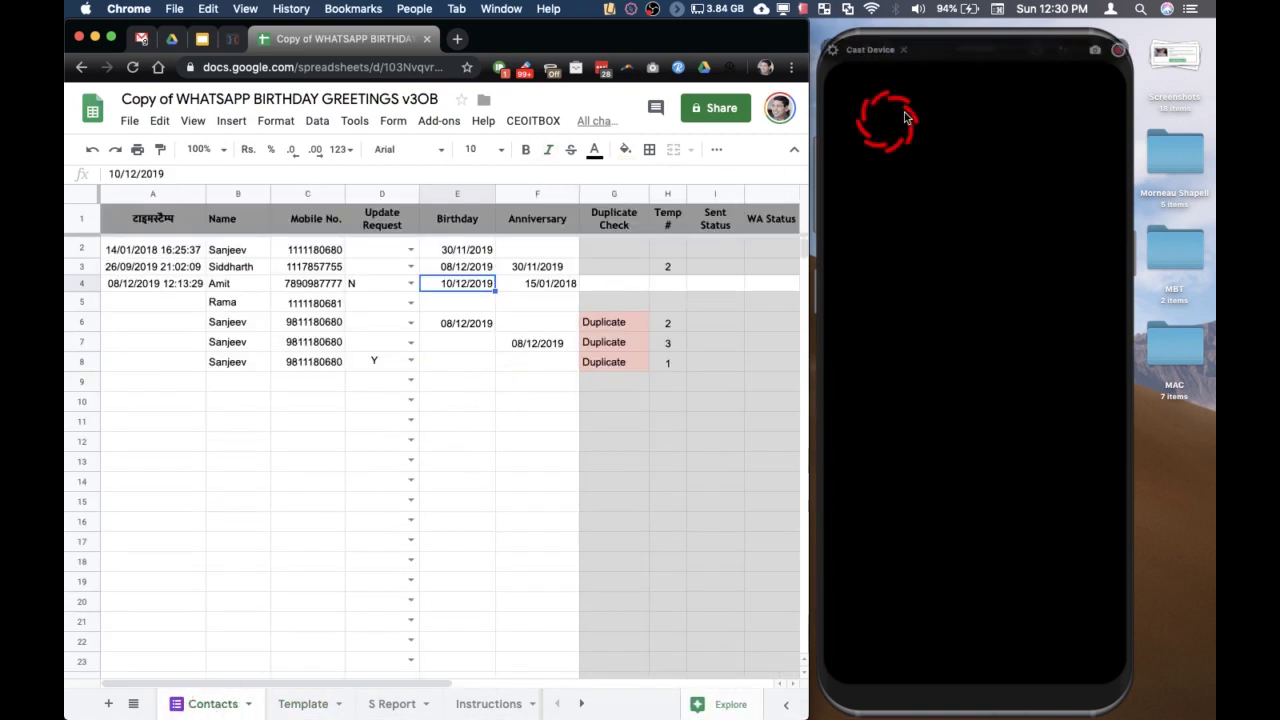
left_click(1043, 8)
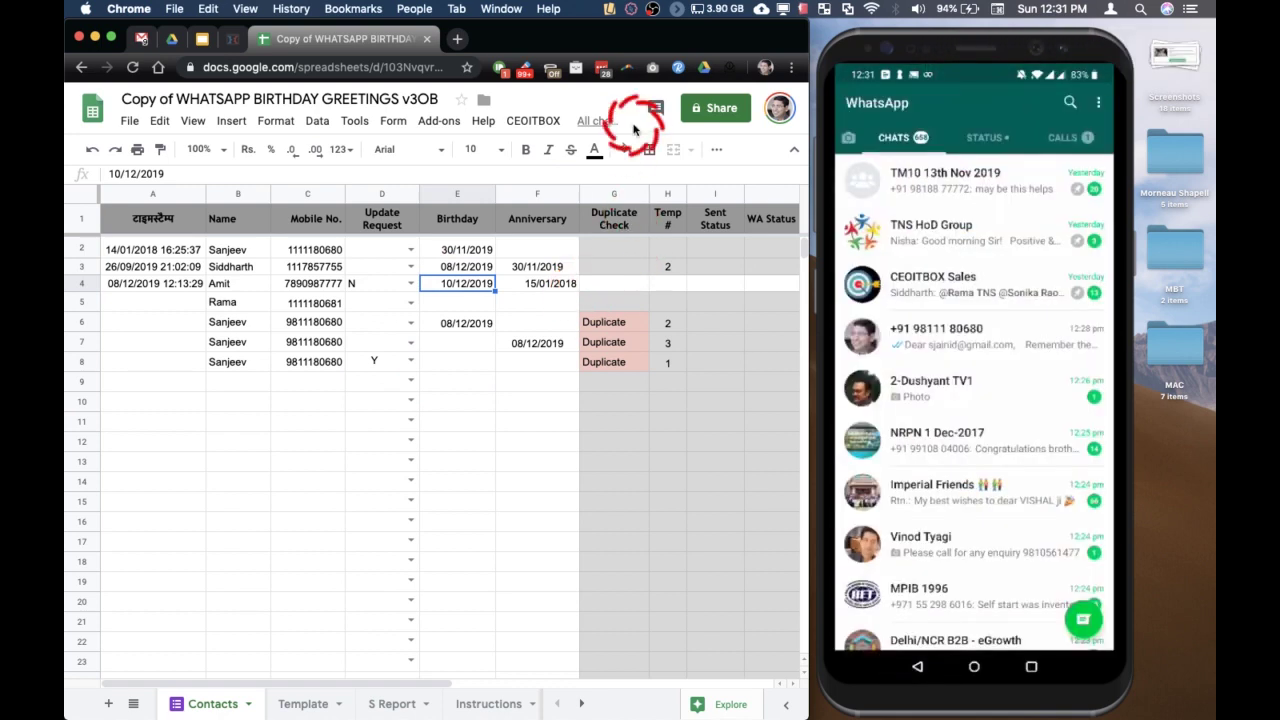
left_click(537, 121)
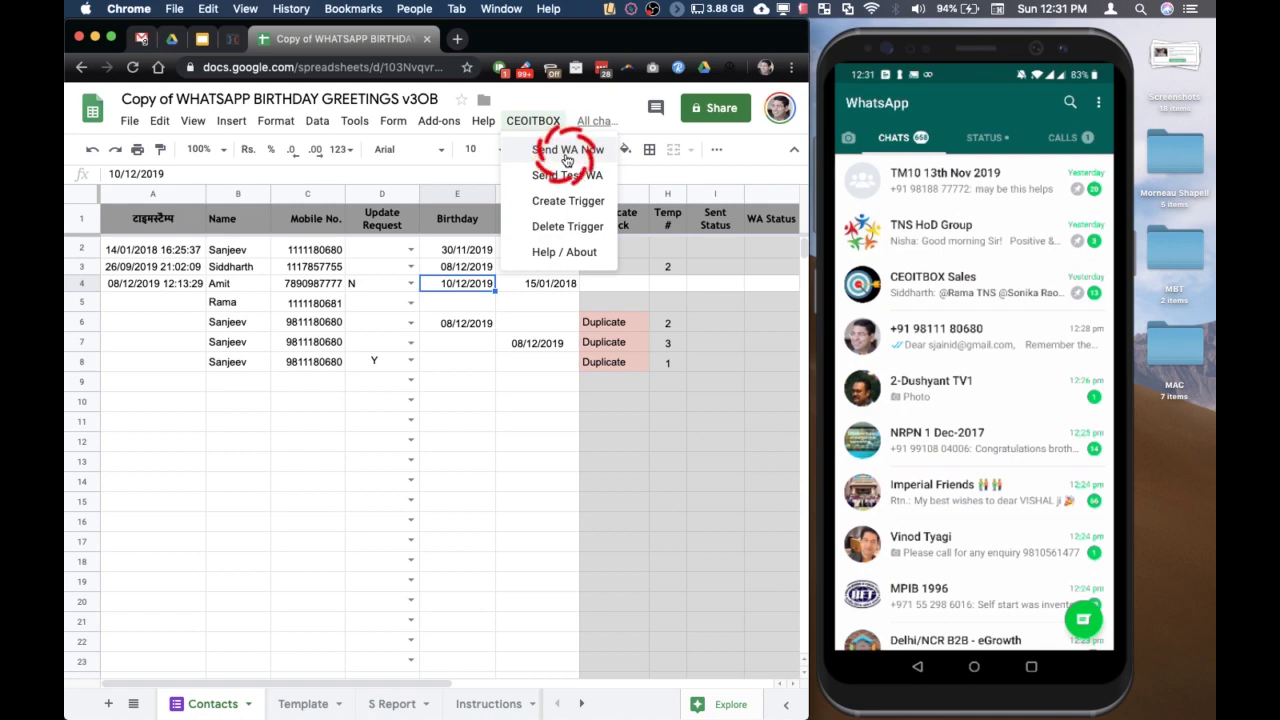
left_click(567, 152)
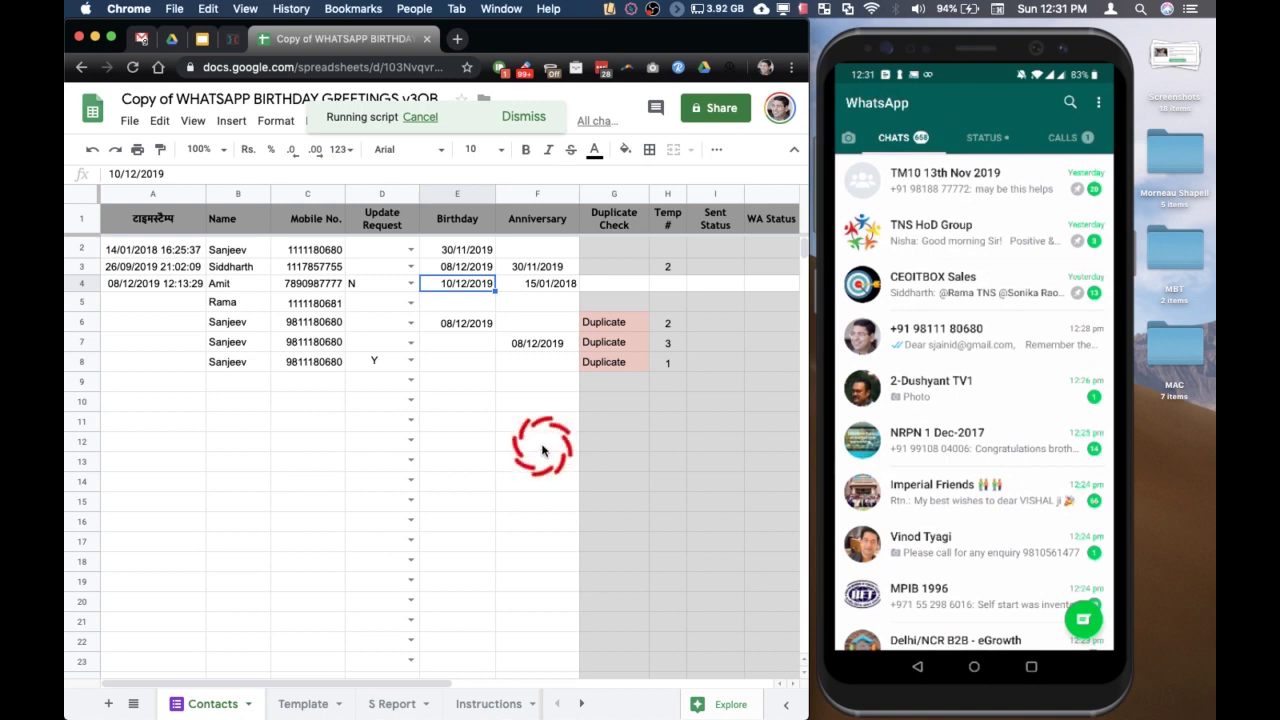
- Check the WA Status column and read the greetings in the test number's WhatsApp chat on the mirrored phone
scroll(542, 450, "right", 2)
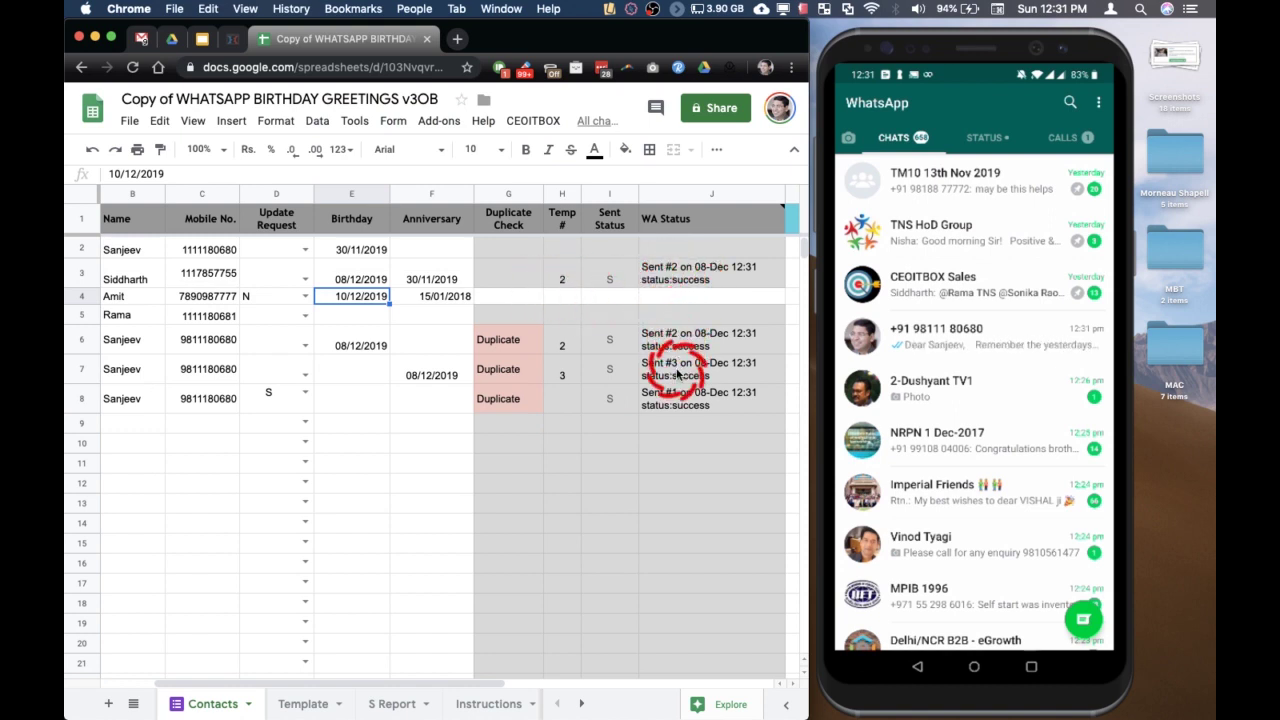
mouse_move(913, 393)
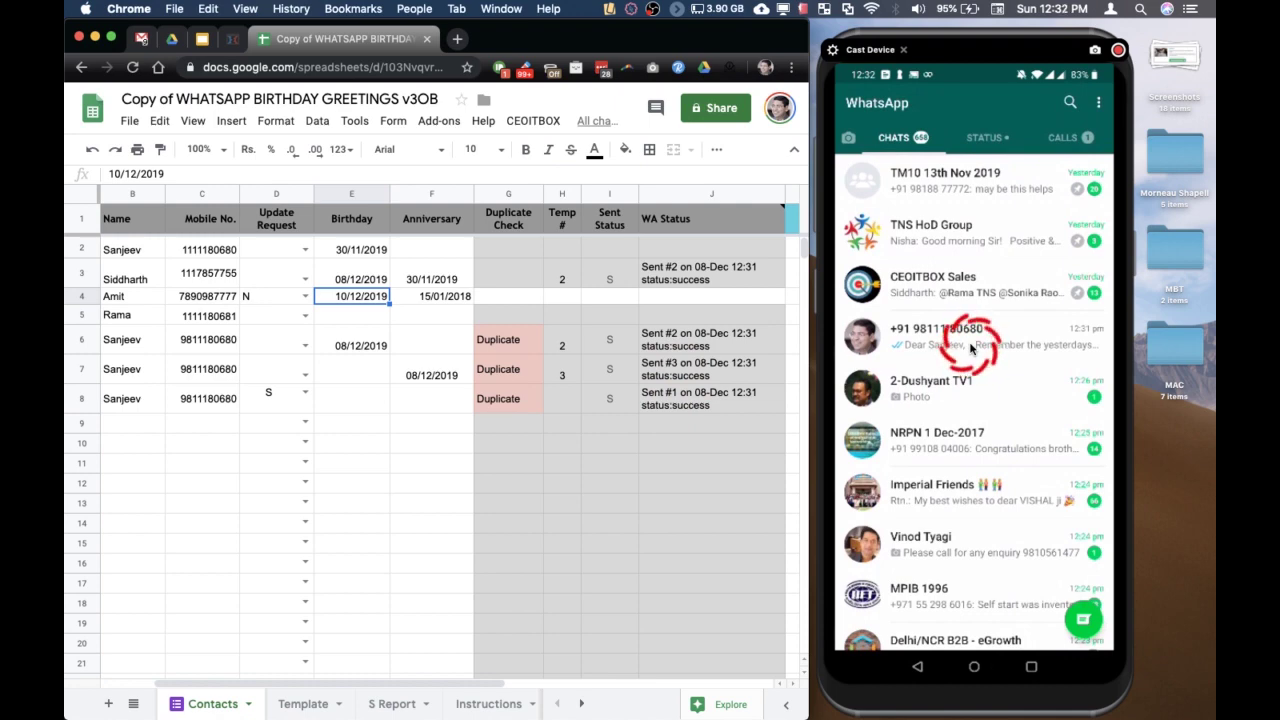
left_click(970, 345)
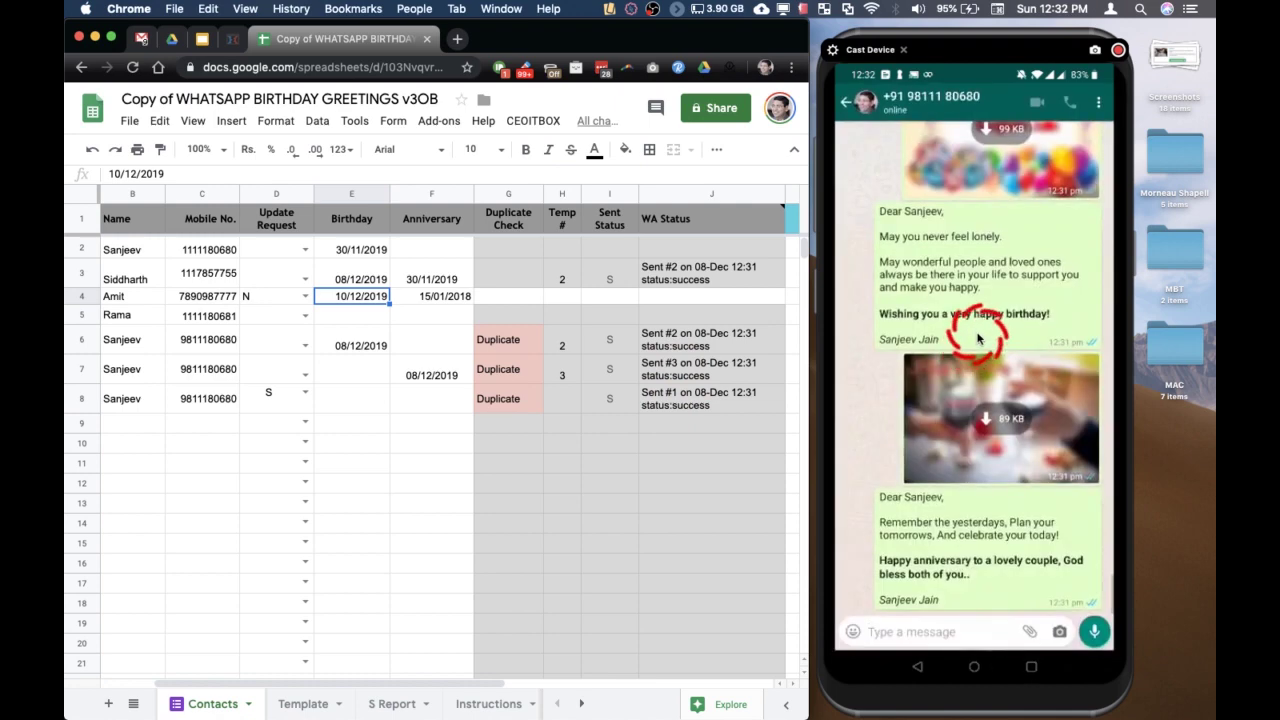
scroll(978, 338, "down", 3)
scroll(979, 340, "up", 5)
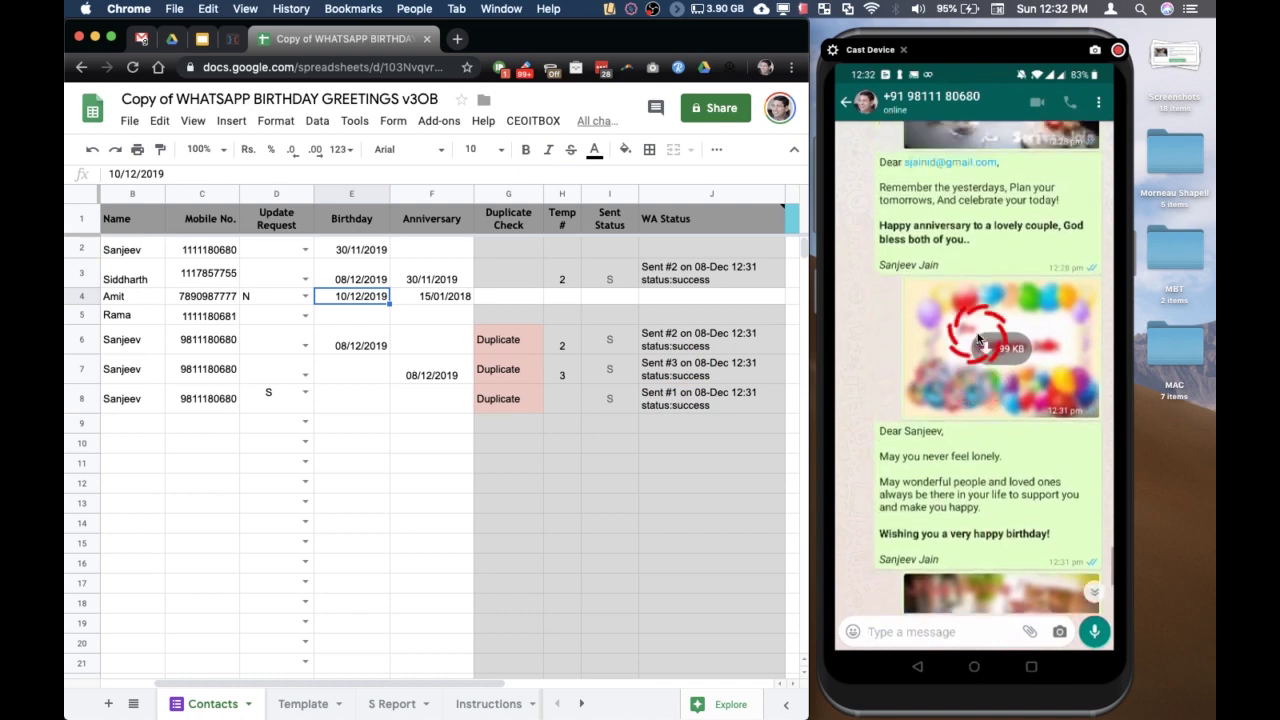
scroll(979, 340, "down", 5)
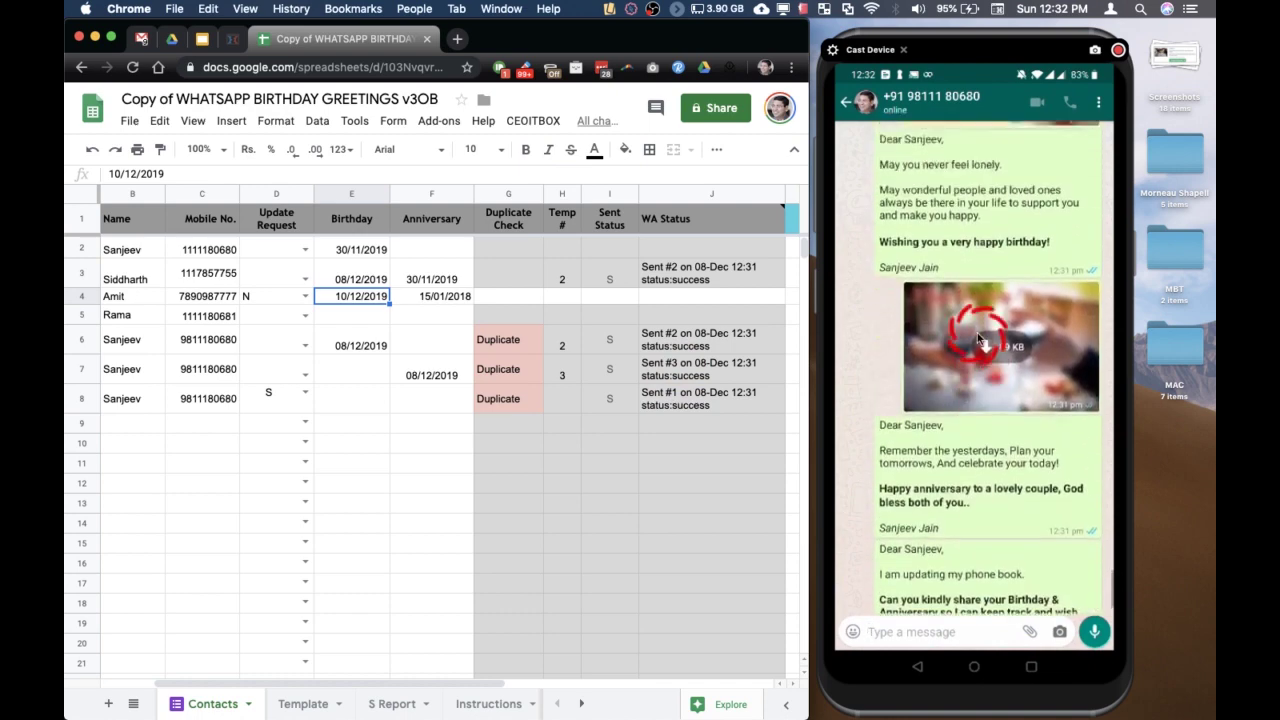
scroll(978, 338, "up", 5)
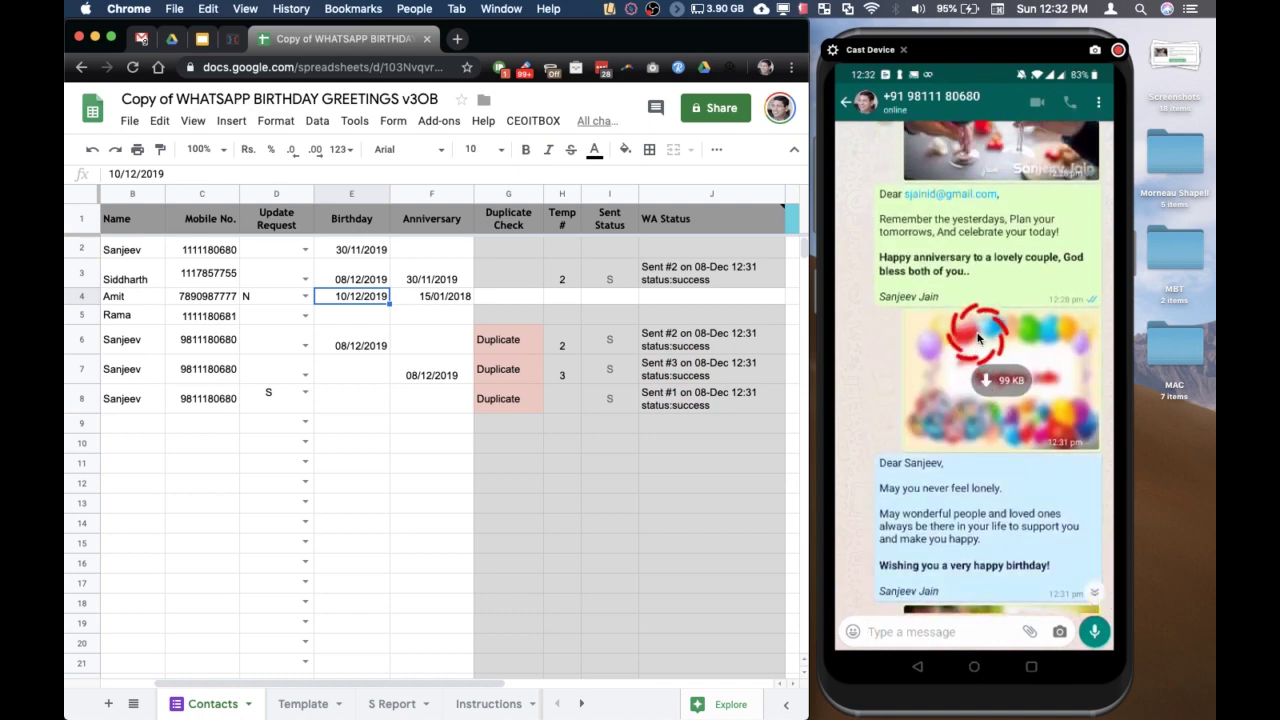
- Read the remaining messages in the mirrored phone's WhatsApp chat, and check the 08-Dec sending entry in the S Report sheet
scroll(978, 338, "down", 5)
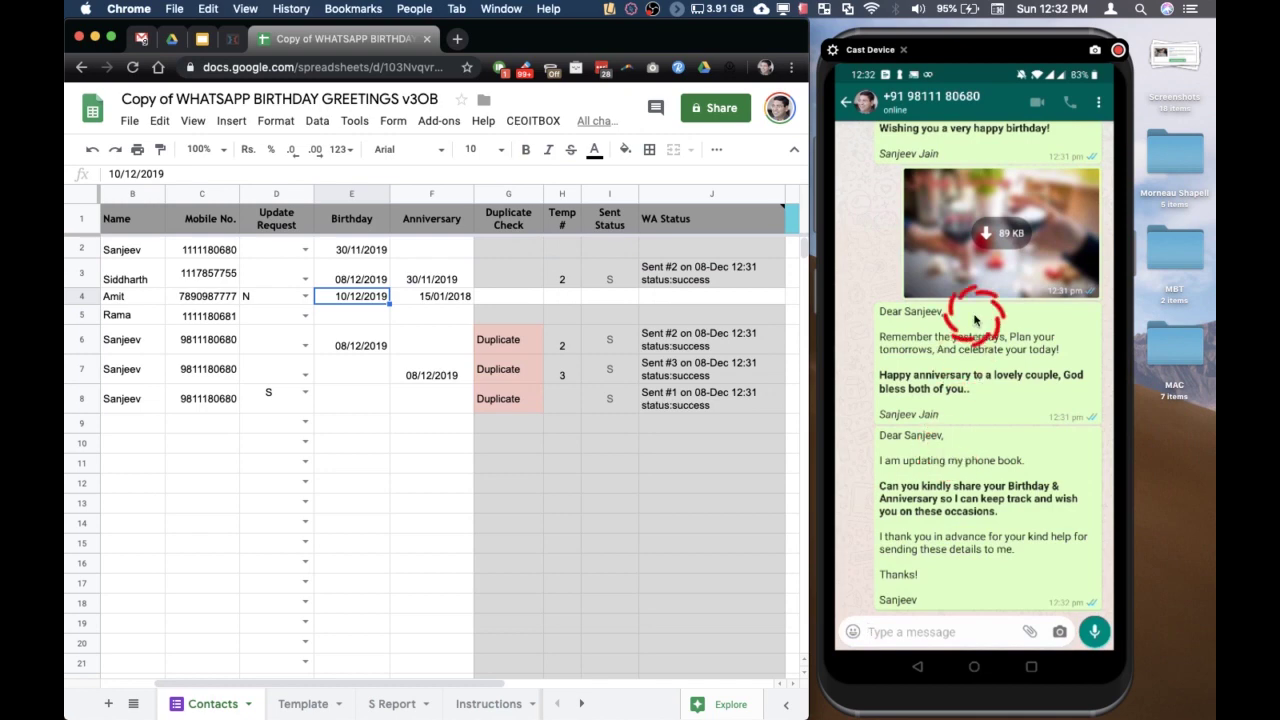
left_click(468, 482)
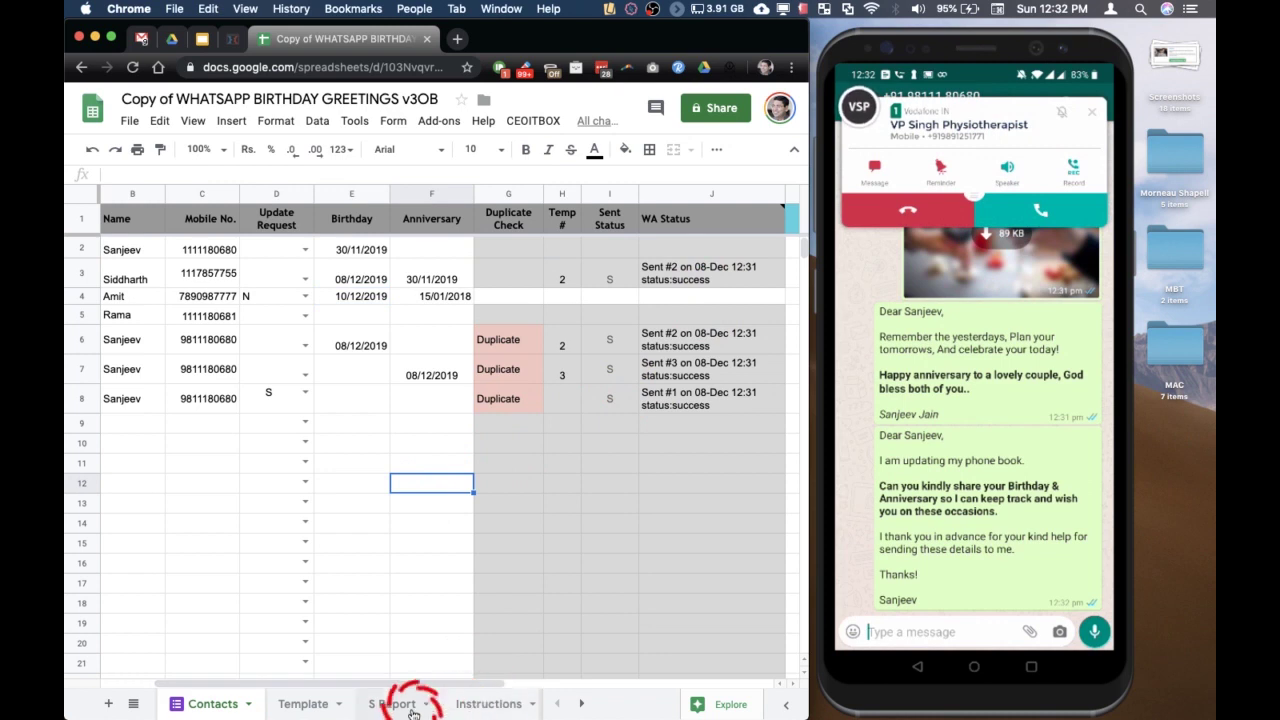
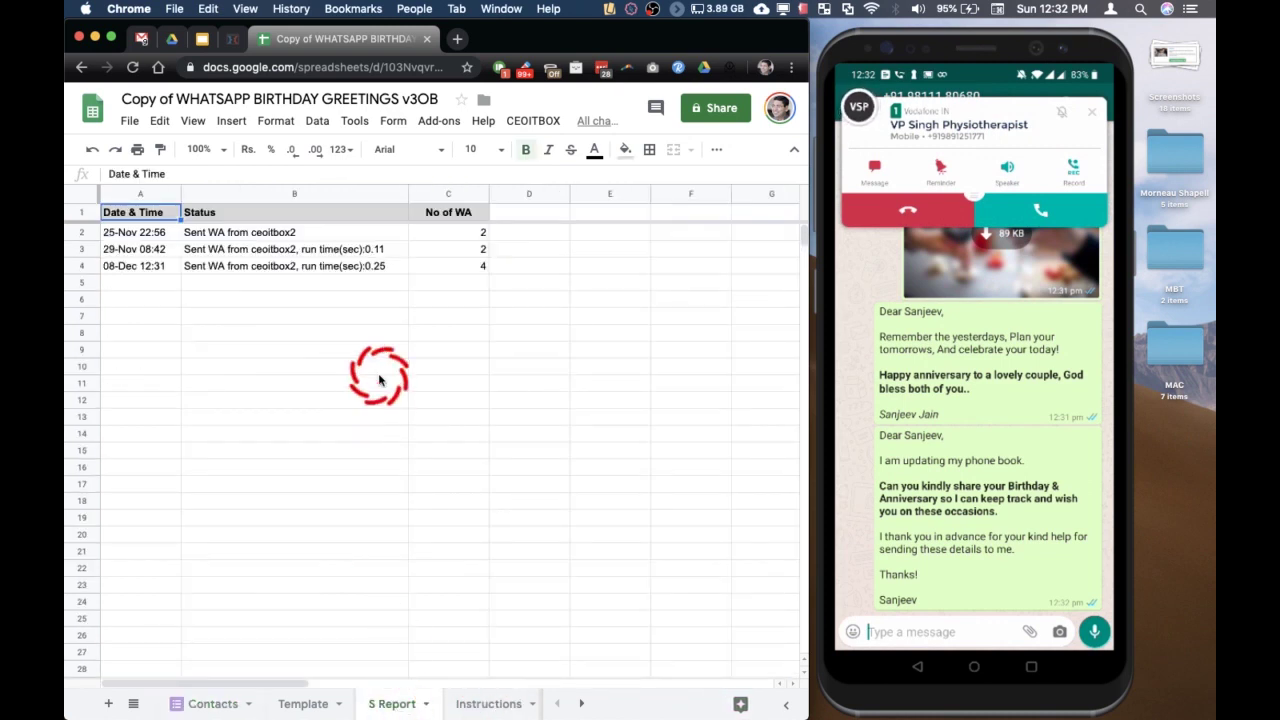
left_click(162, 266)
left_click(210, 270)
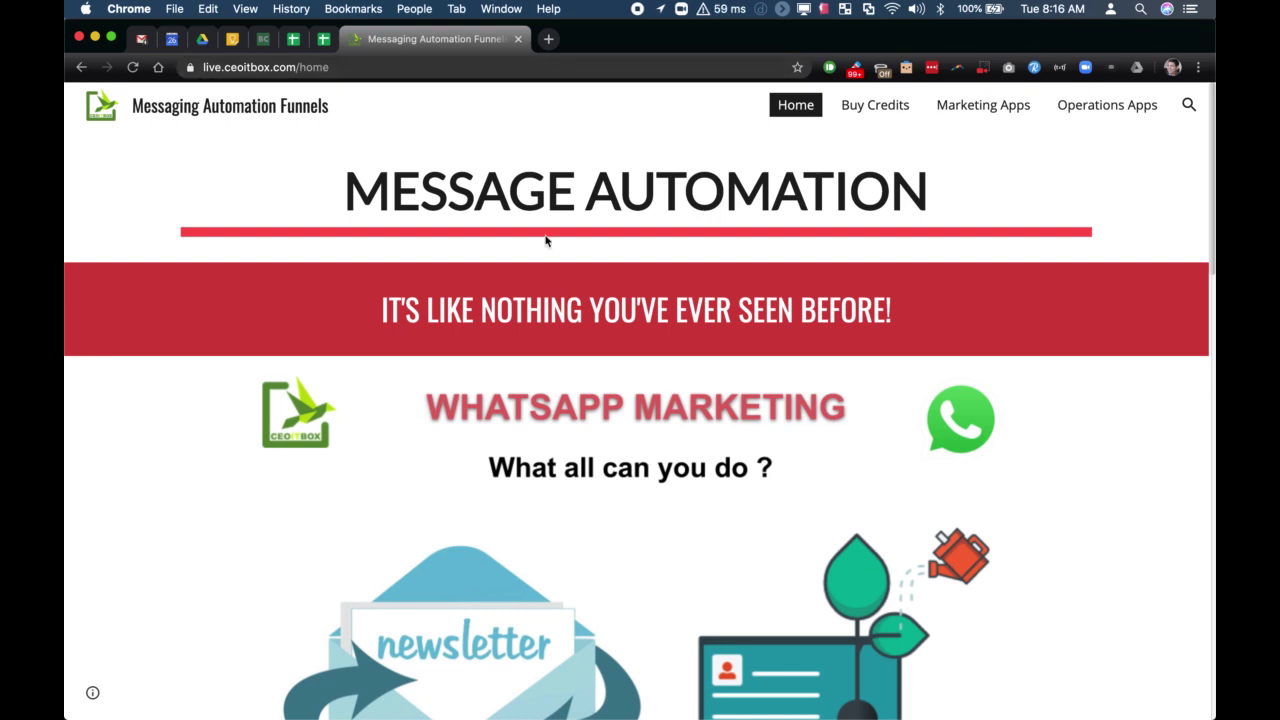
- Look over the Messaging Automation Funnels home page, and review the app offers and coupon codes on the Marketing Apps page
scroll(759, 236, "down", 6)
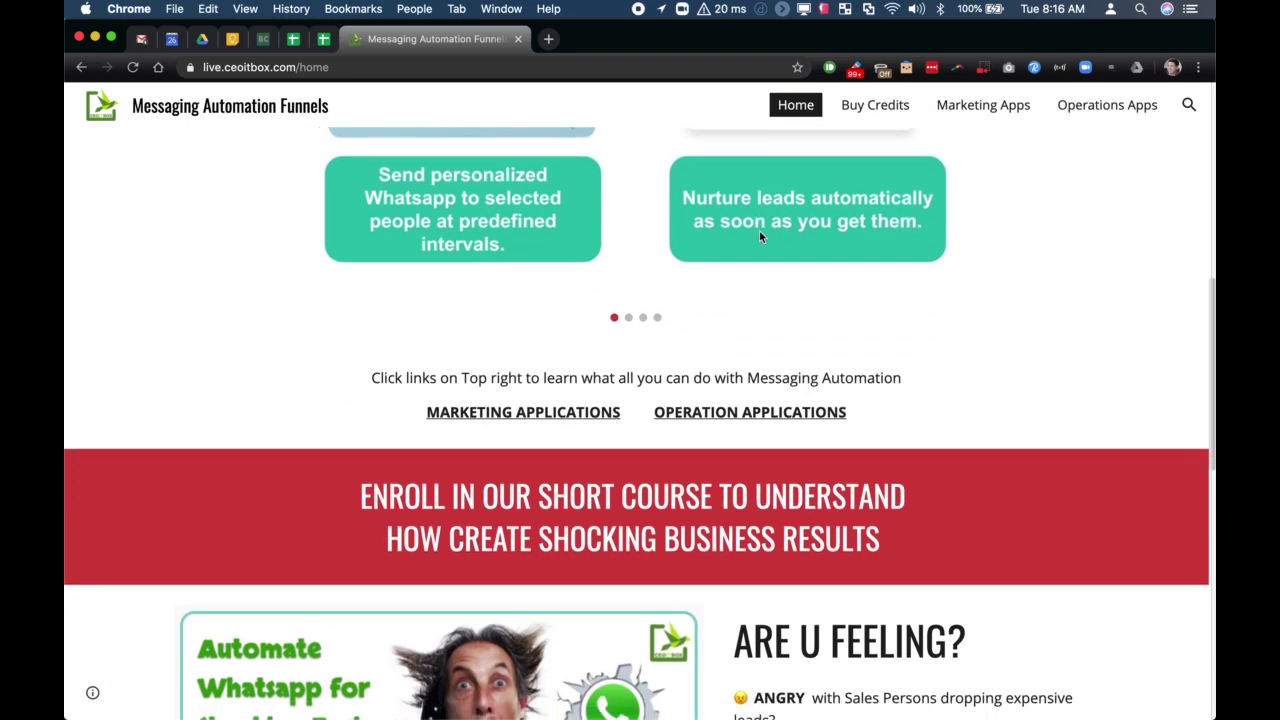
scroll(760, 234, "up", 10)
left_click(960, 106)
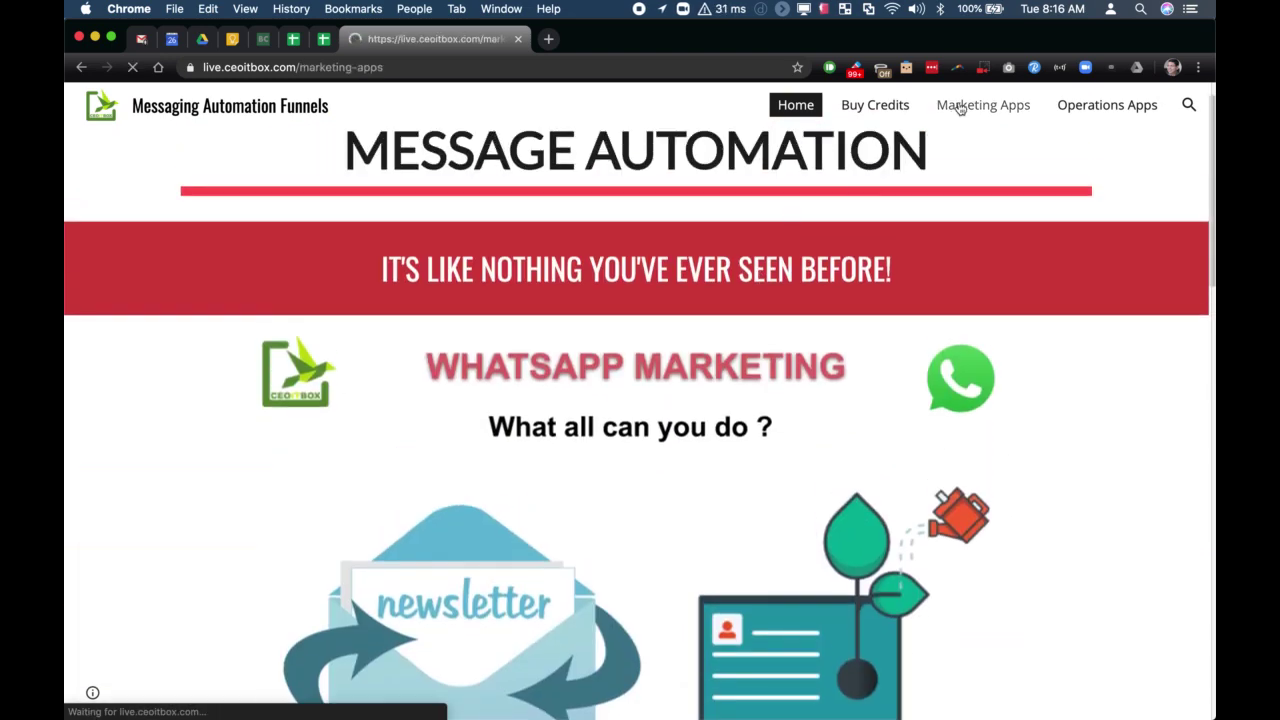
scroll(640, 250, "down", 10)
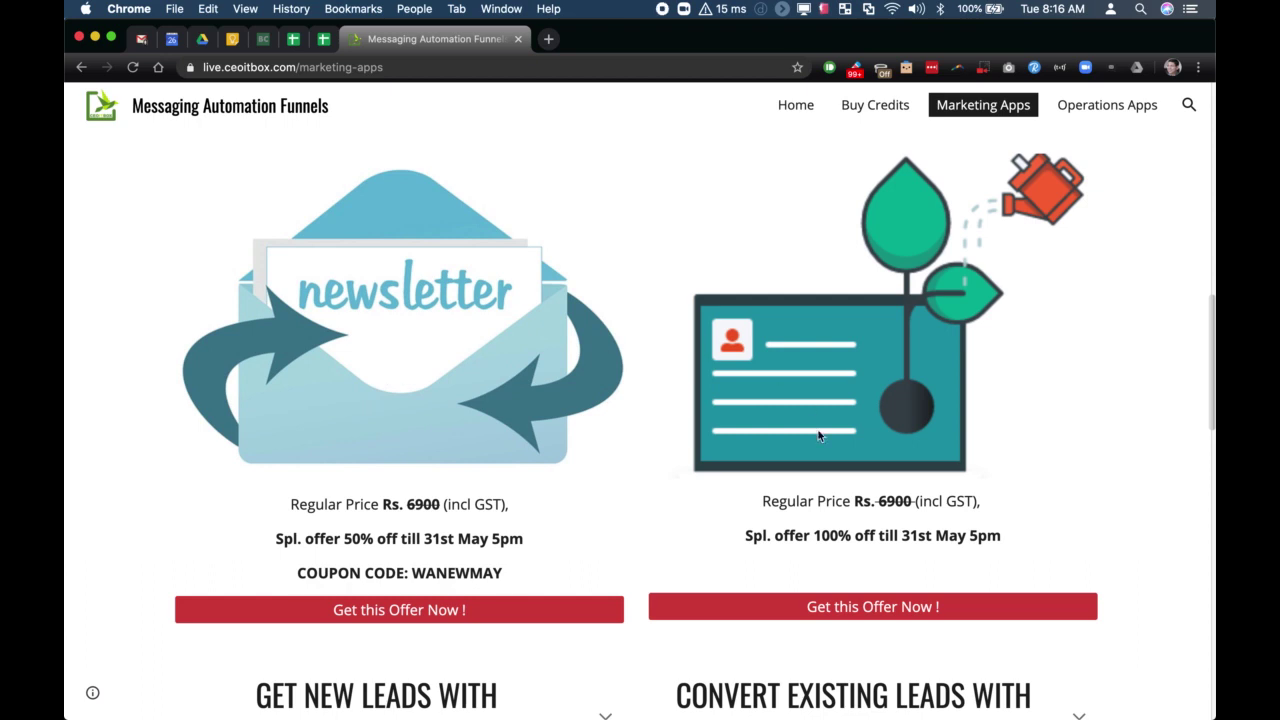
scroll(820, 434, "up", 2)
scroll(855, 458, "down", 3)
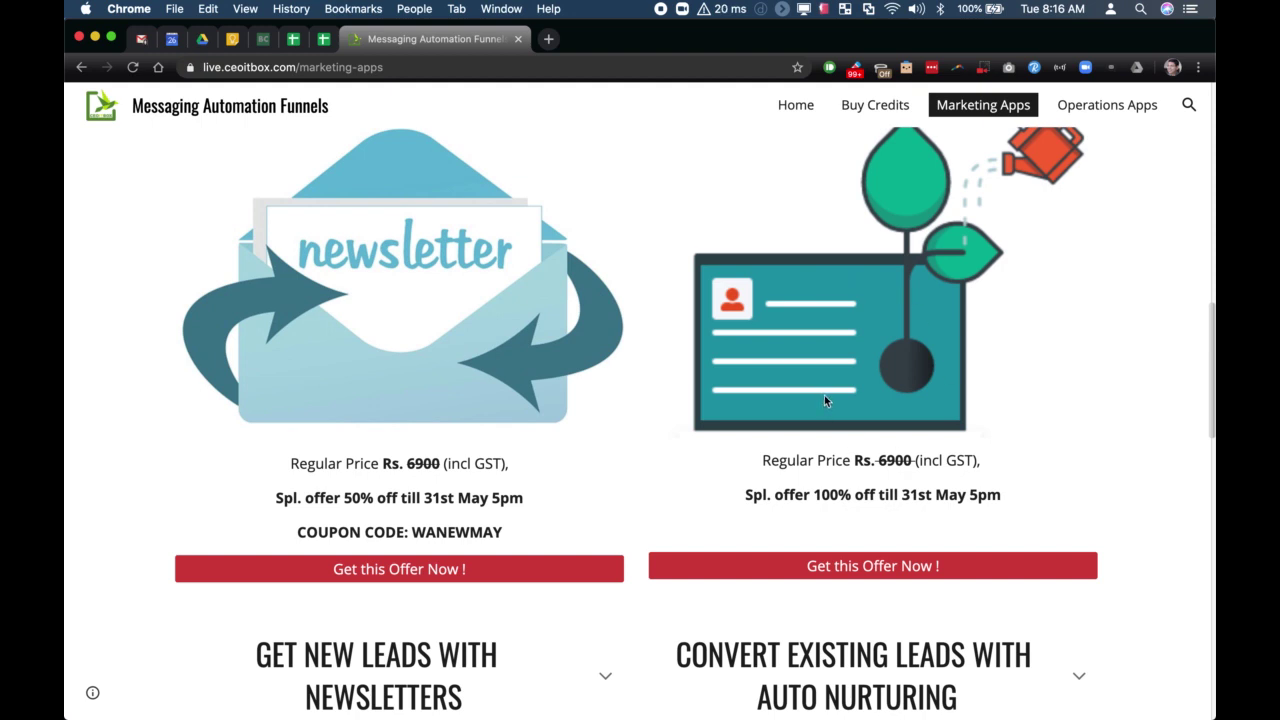
scroll(826, 400, "down", 7)
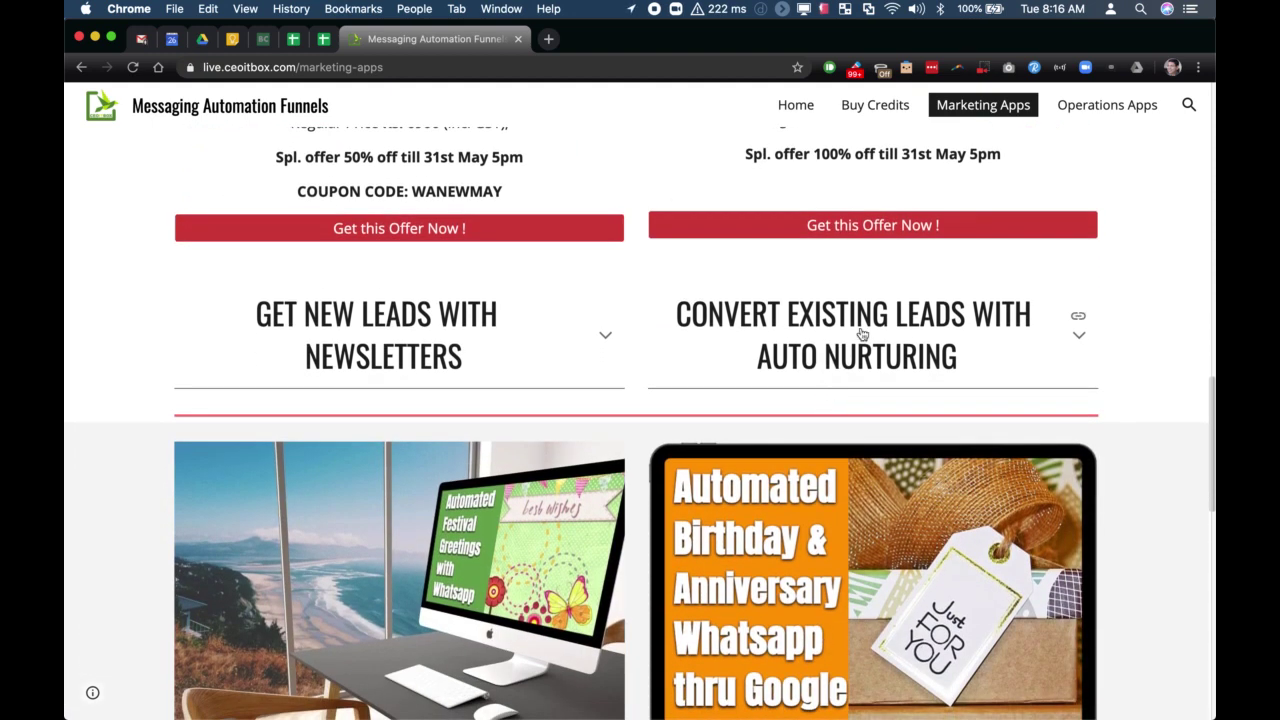
scroll(755, 295, "down", 7)
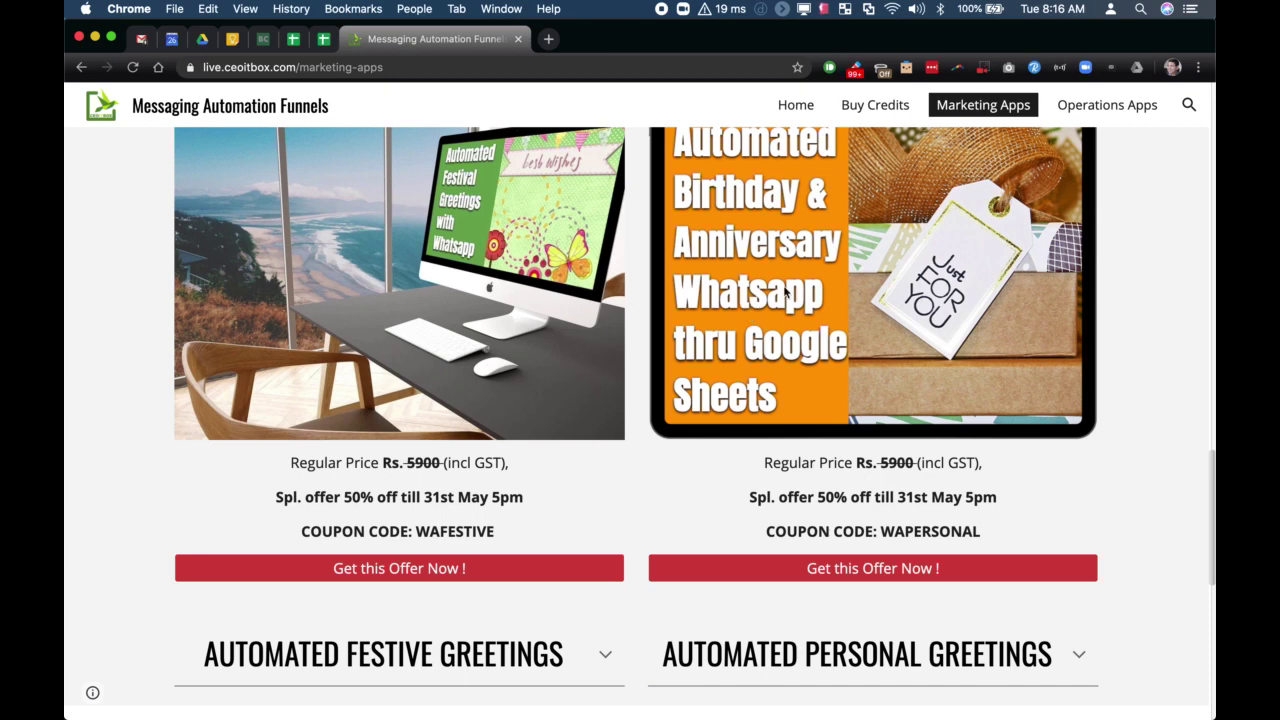
- Open the Operations Apps page and review the task delegation, WhatsApp CRM, repeat reminder and payment reminder offers
left_click(1112, 105)
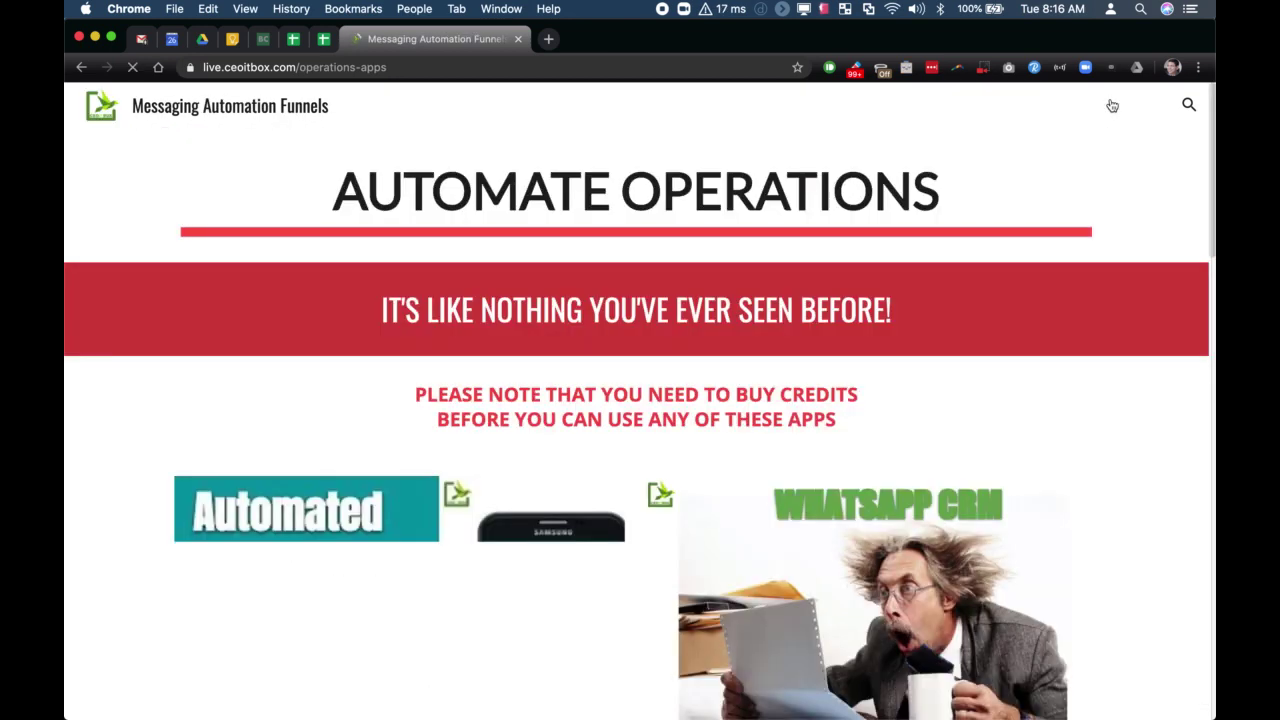
scroll(602, 352, "down", 4)
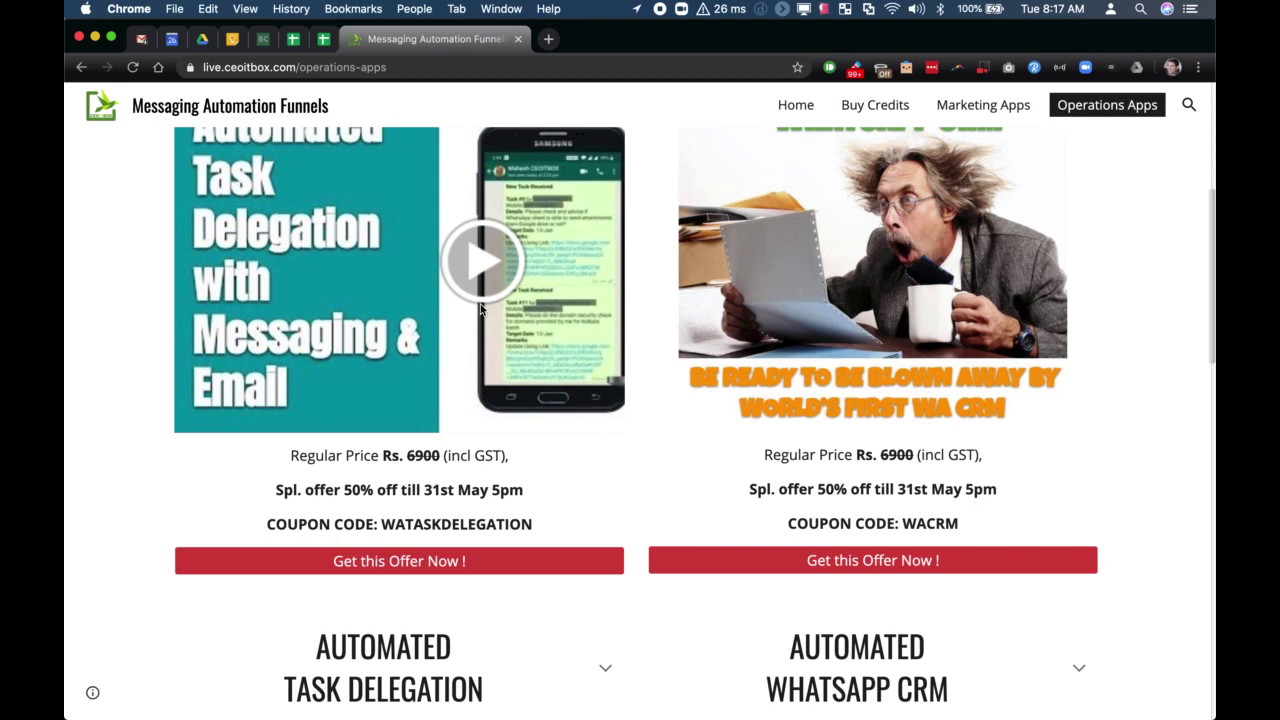
scroll(700, 420, "up", 1)
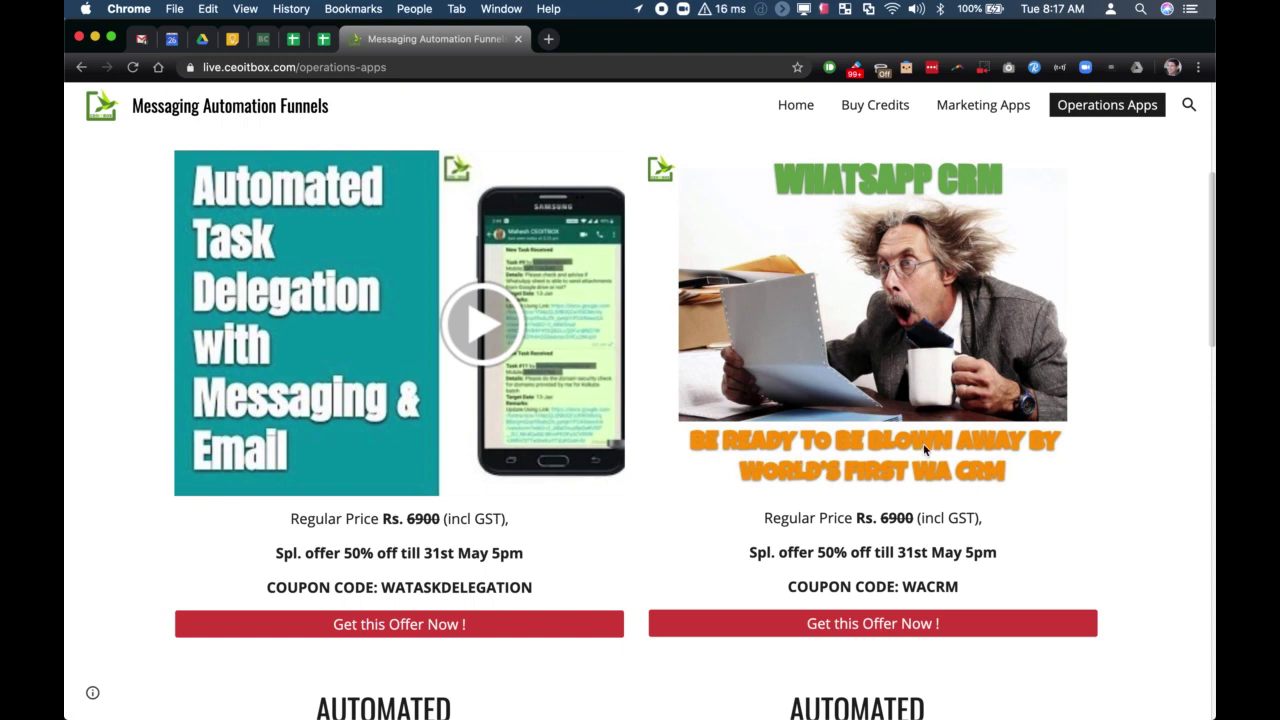
scroll(740, 474, "down", 10)
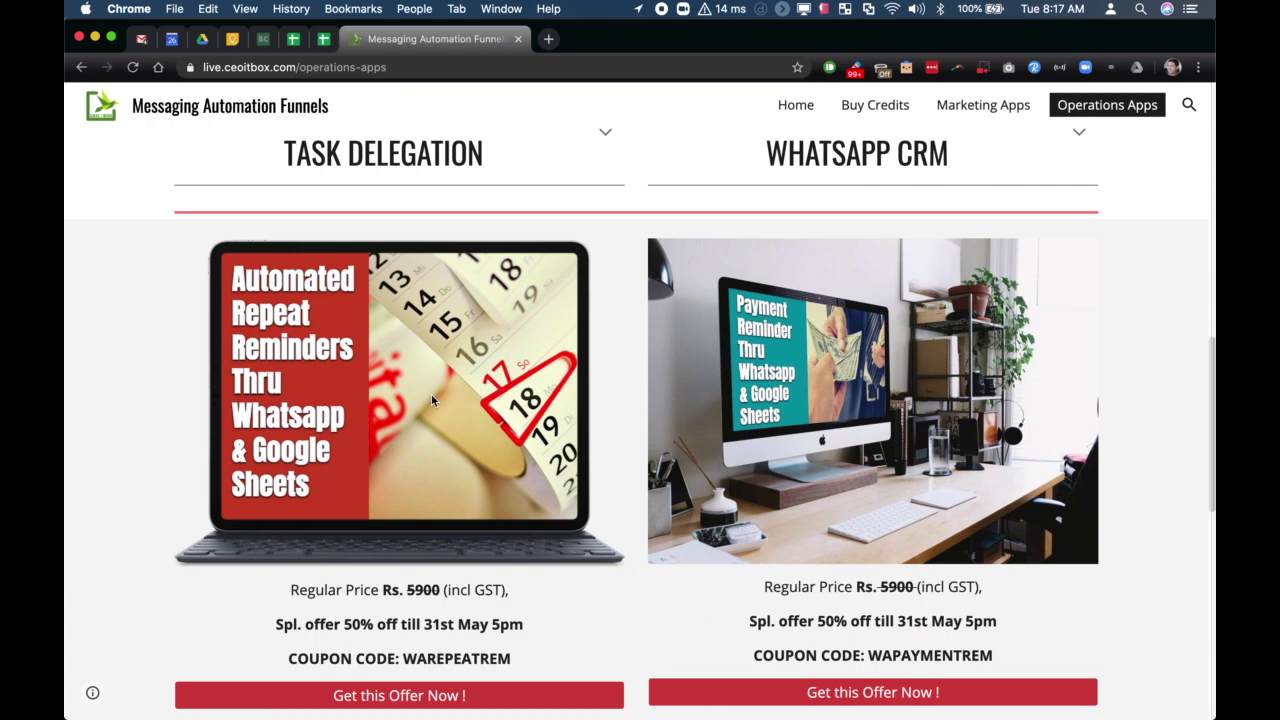
scroll(431, 394, "down", 2)
scroll(431, 400, "down", 1)
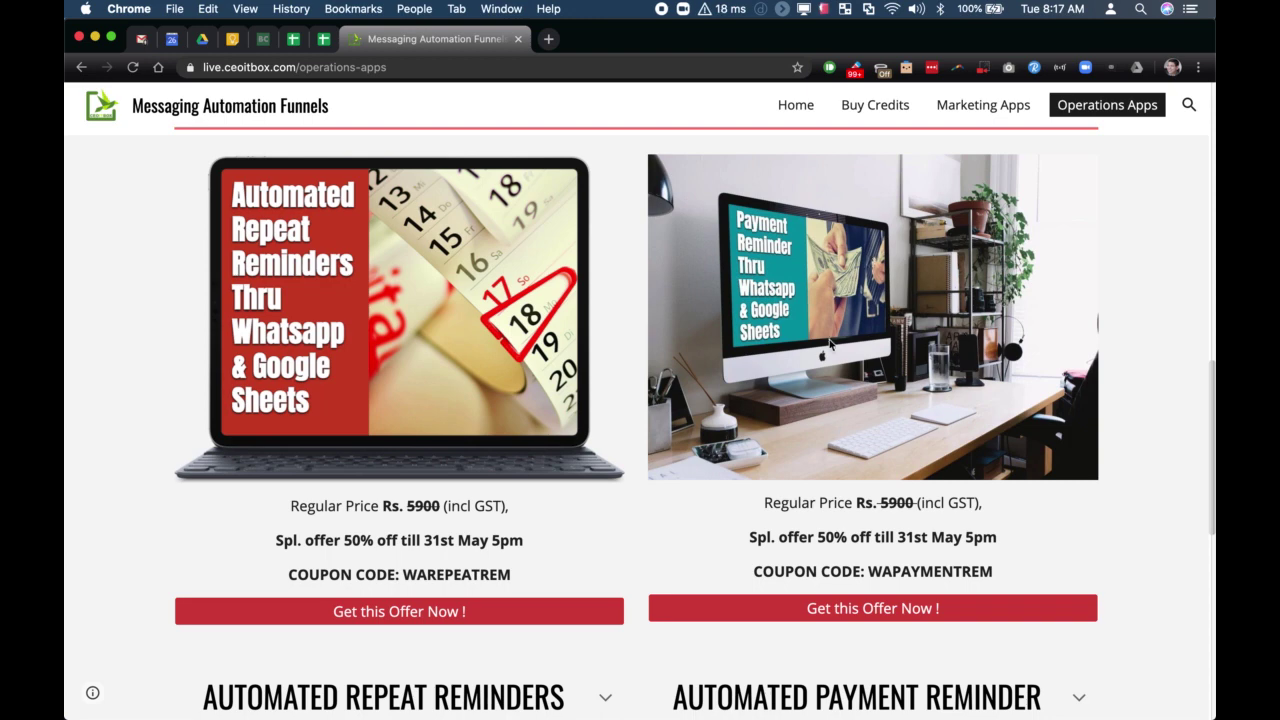
scroll(829, 344, "down", 5)
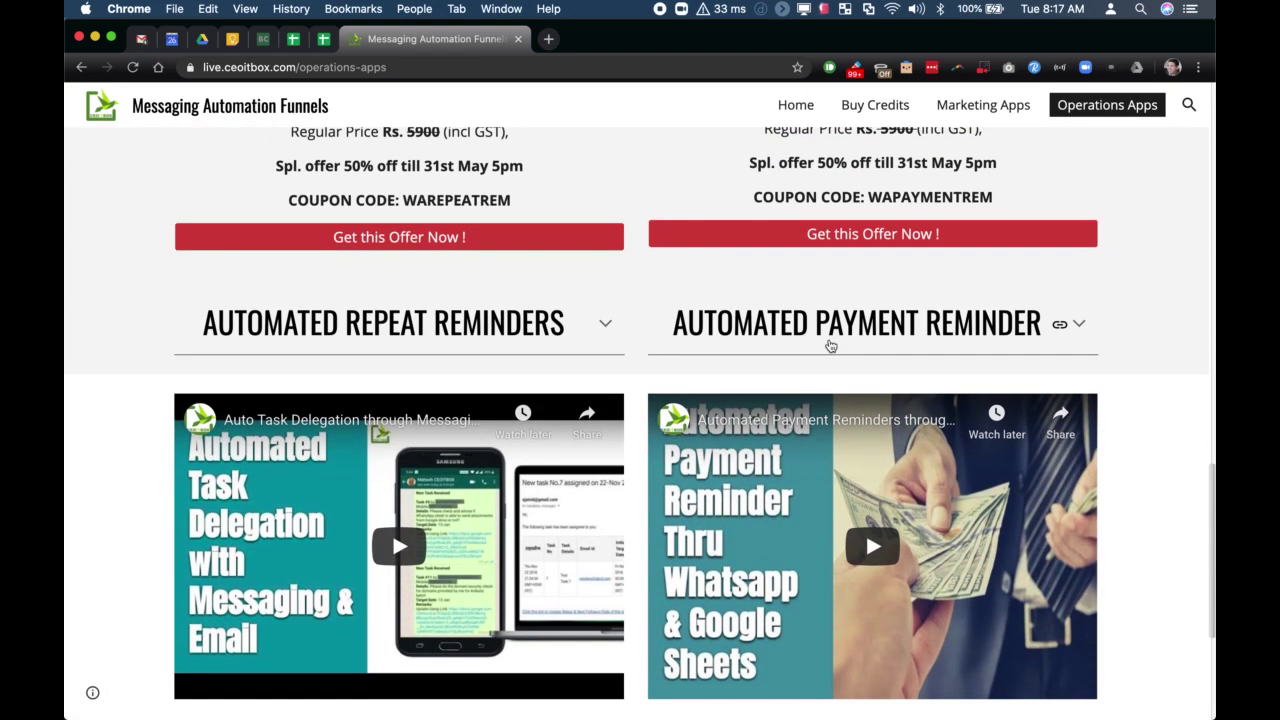
scroll(829, 344, "down", 4)
scroll(829, 344, "up", 6)
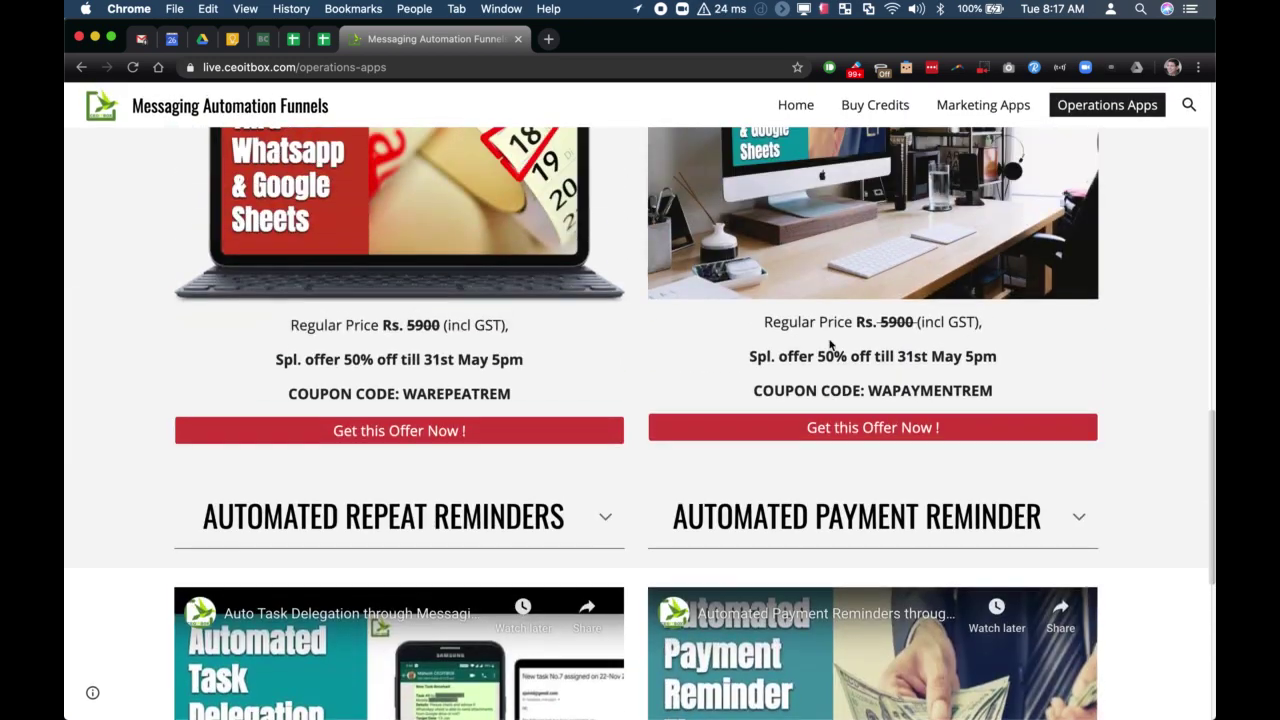
scroll(829, 344, "up", 11)
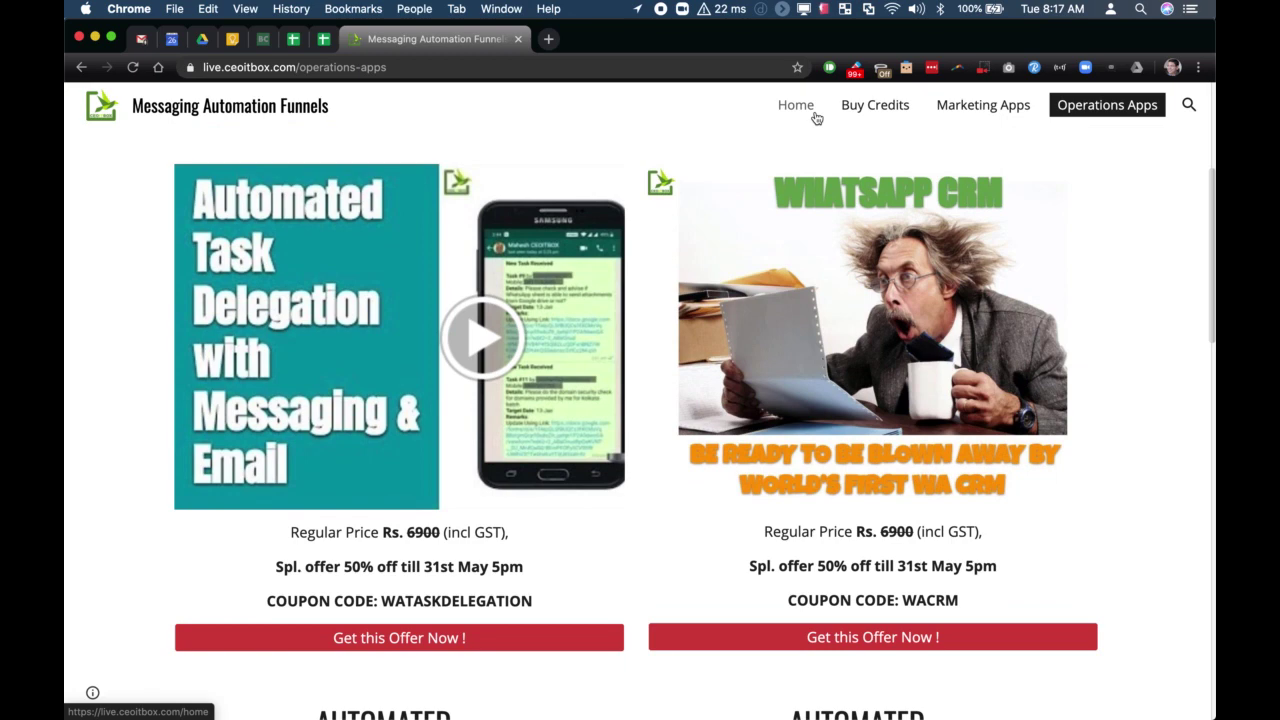
- Open the Buy Credits page and review the annual and quarterly credit plans, including the GST note
left_click(855, 110)
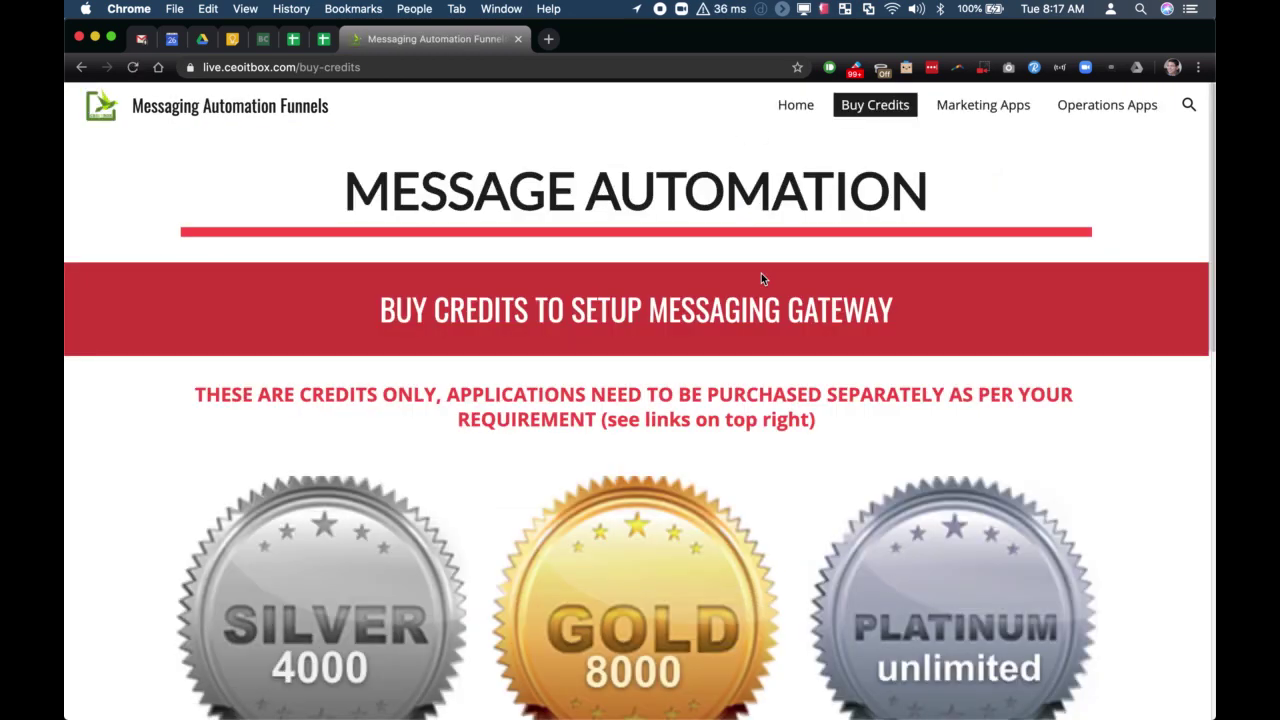
scroll(761, 278, "down", 1)
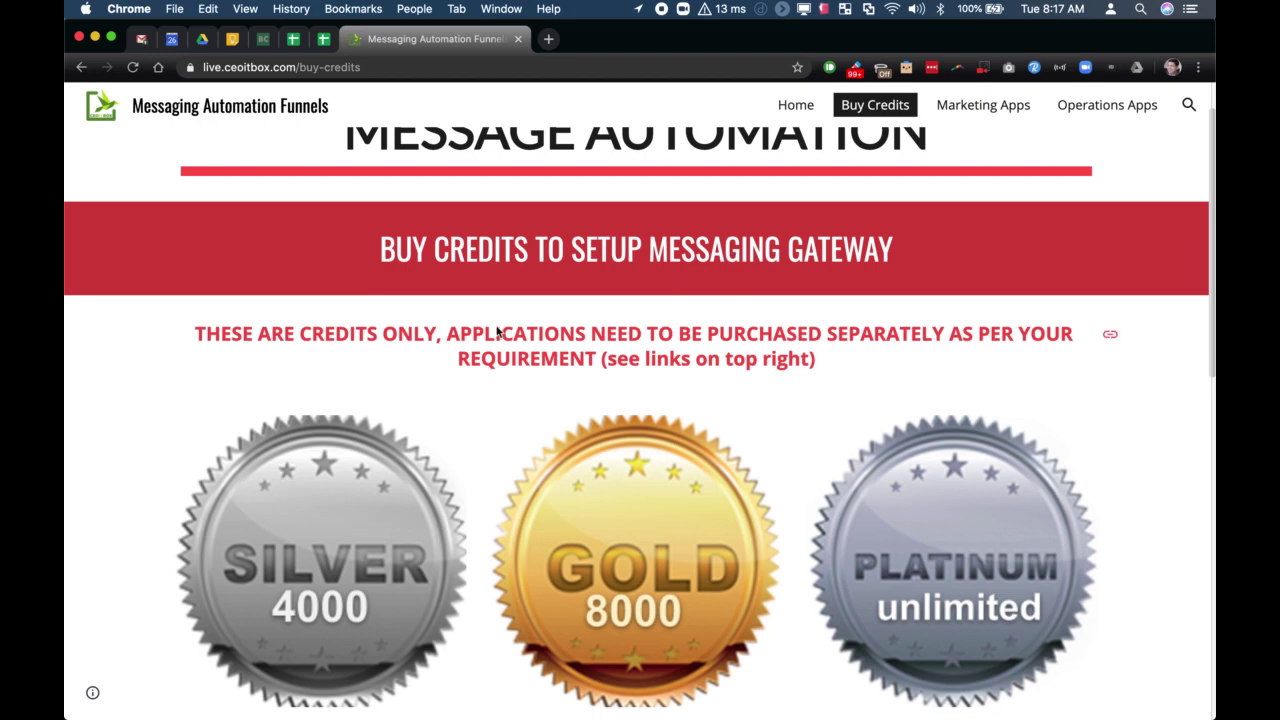
scroll(679, 348, "down", 8)
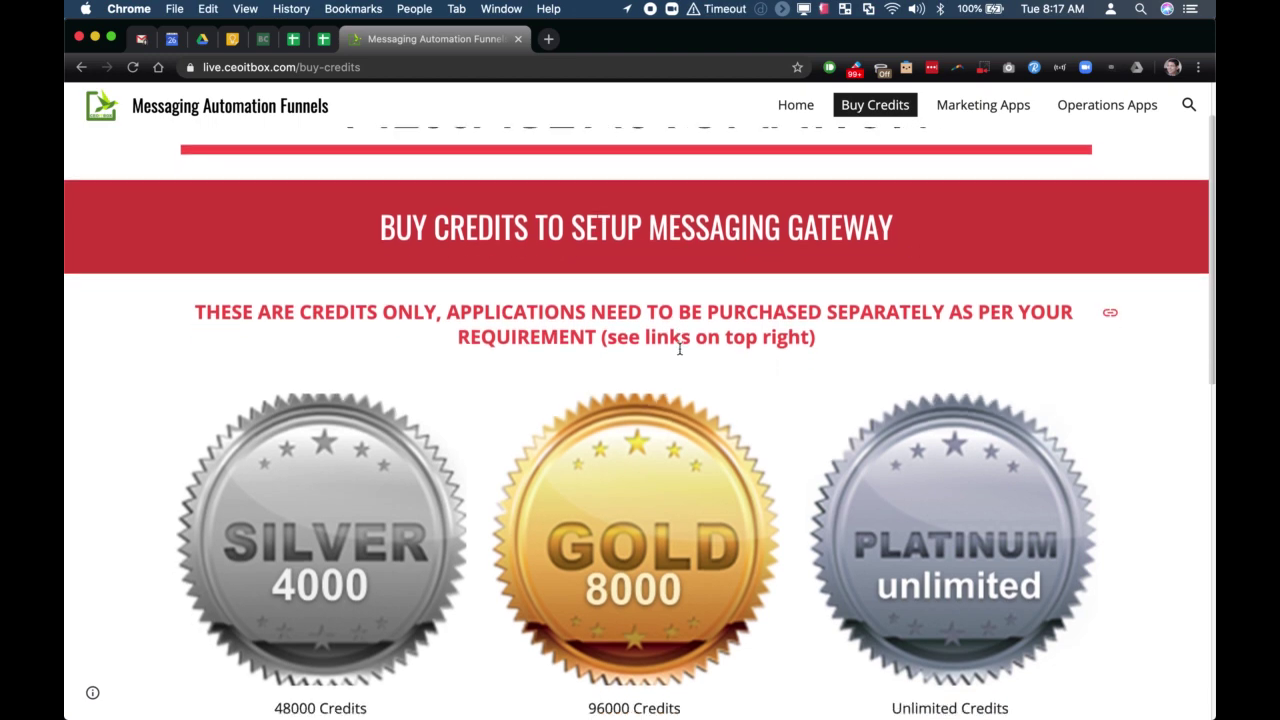
scroll(679, 348, "up", 3)
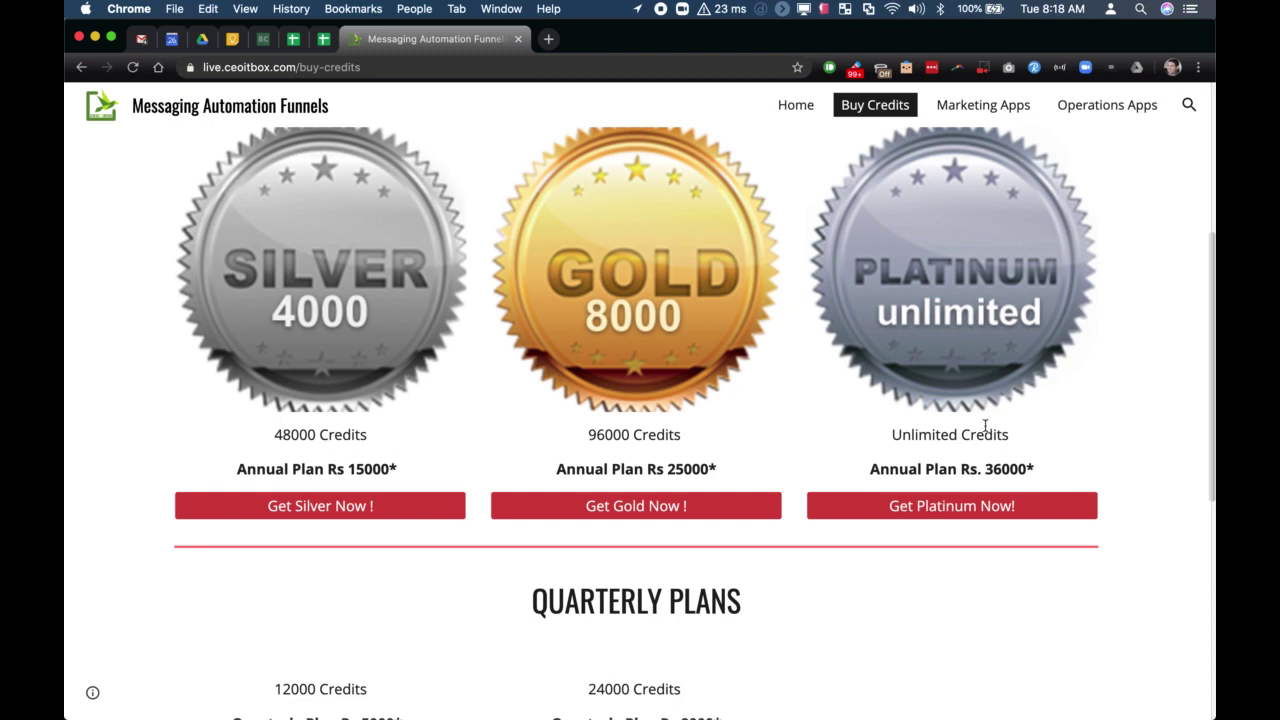
scroll(985, 425, "down", 3)
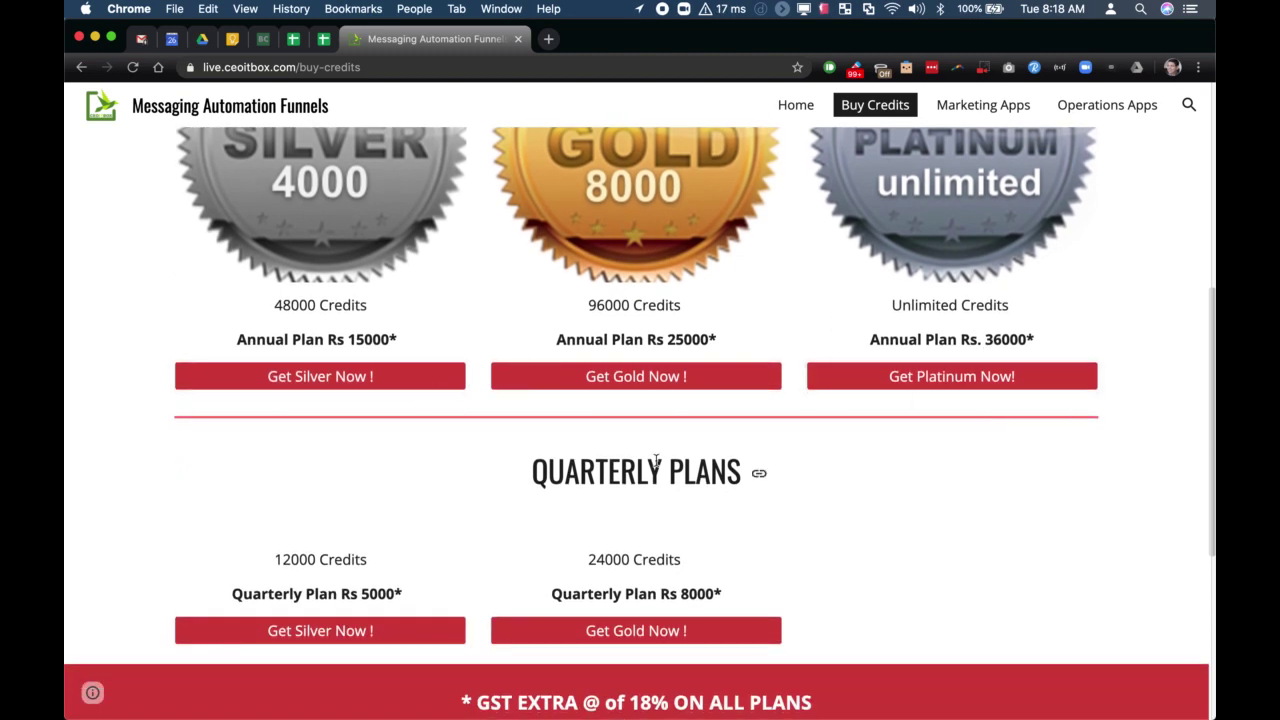
scroll(760, 472, "down", 2)
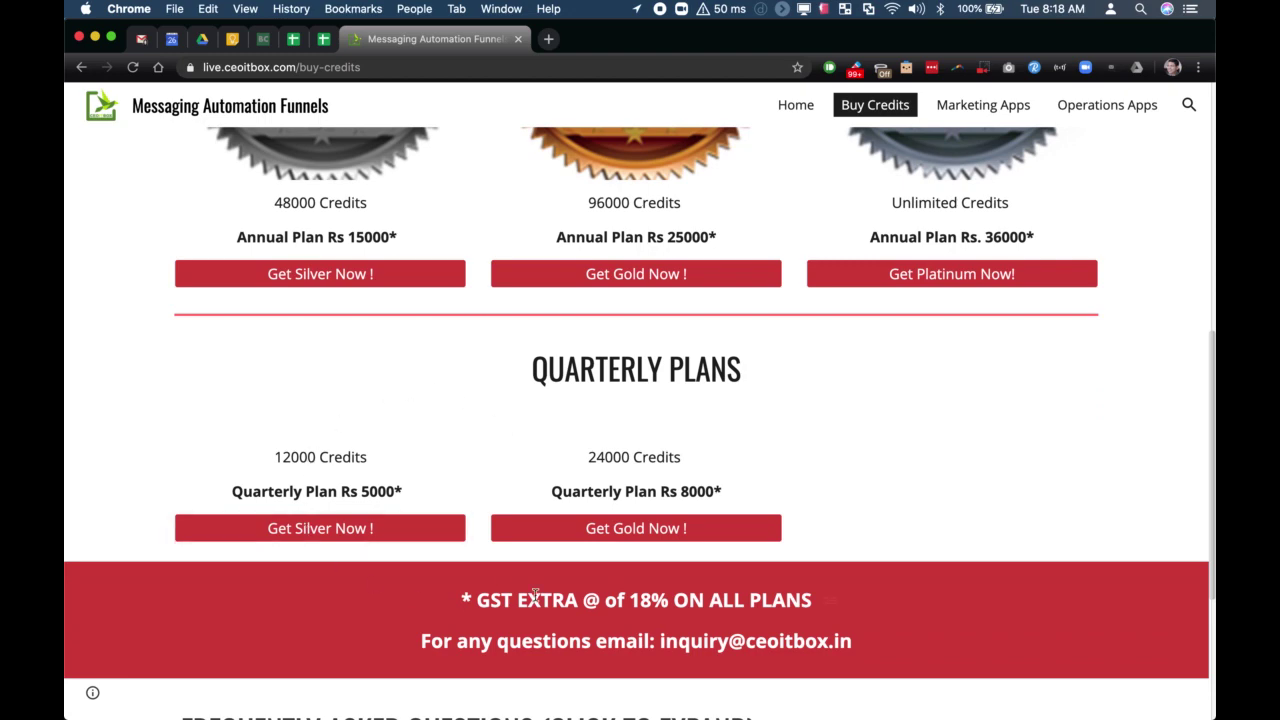
scroll(344, 432, "down", 6)
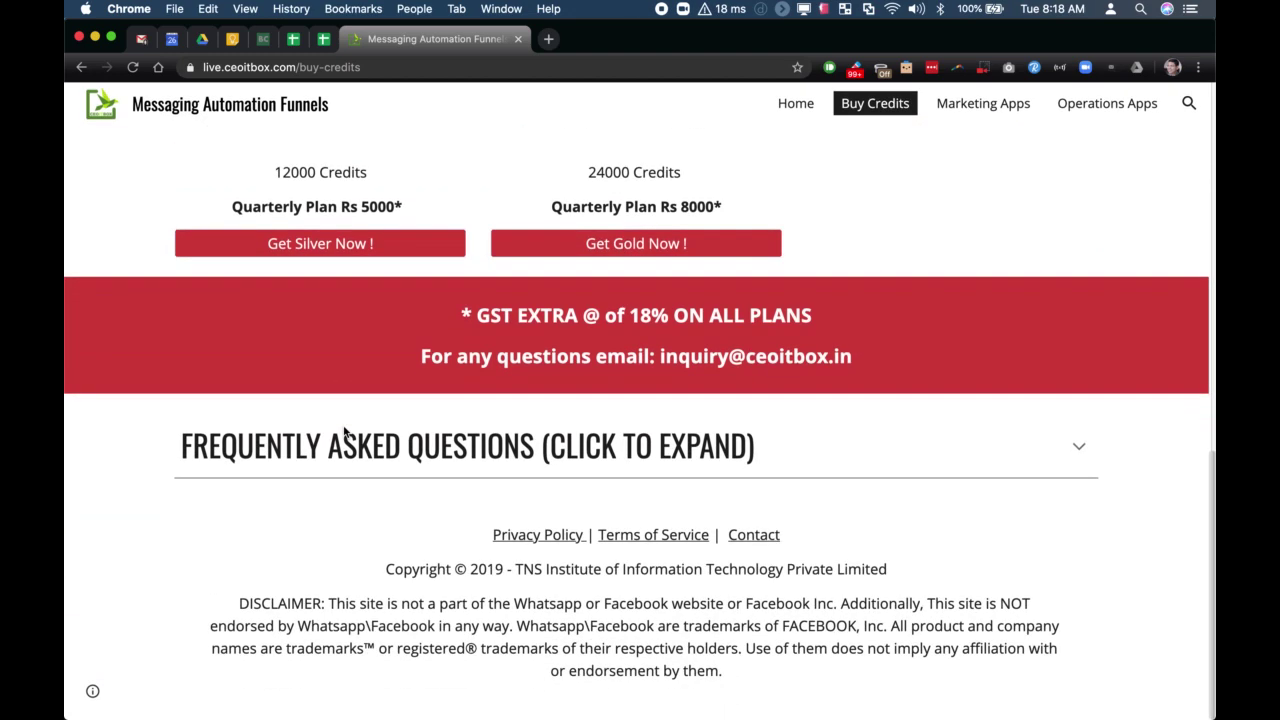
- Expand the Frequently Asked Questions section on the Buy Credits page and read through its answers
left_click(1078, 448)
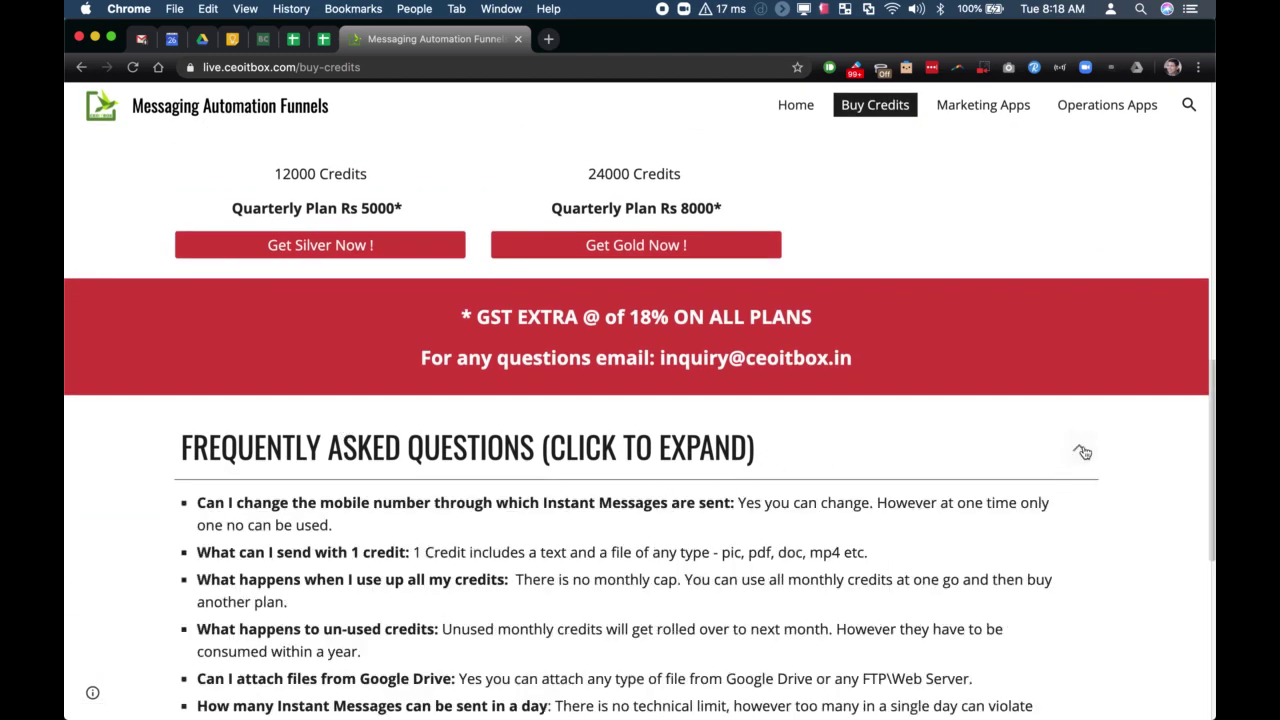
scroll(846, 400, "down", 2)
scroll(846, 360, "down", 1)
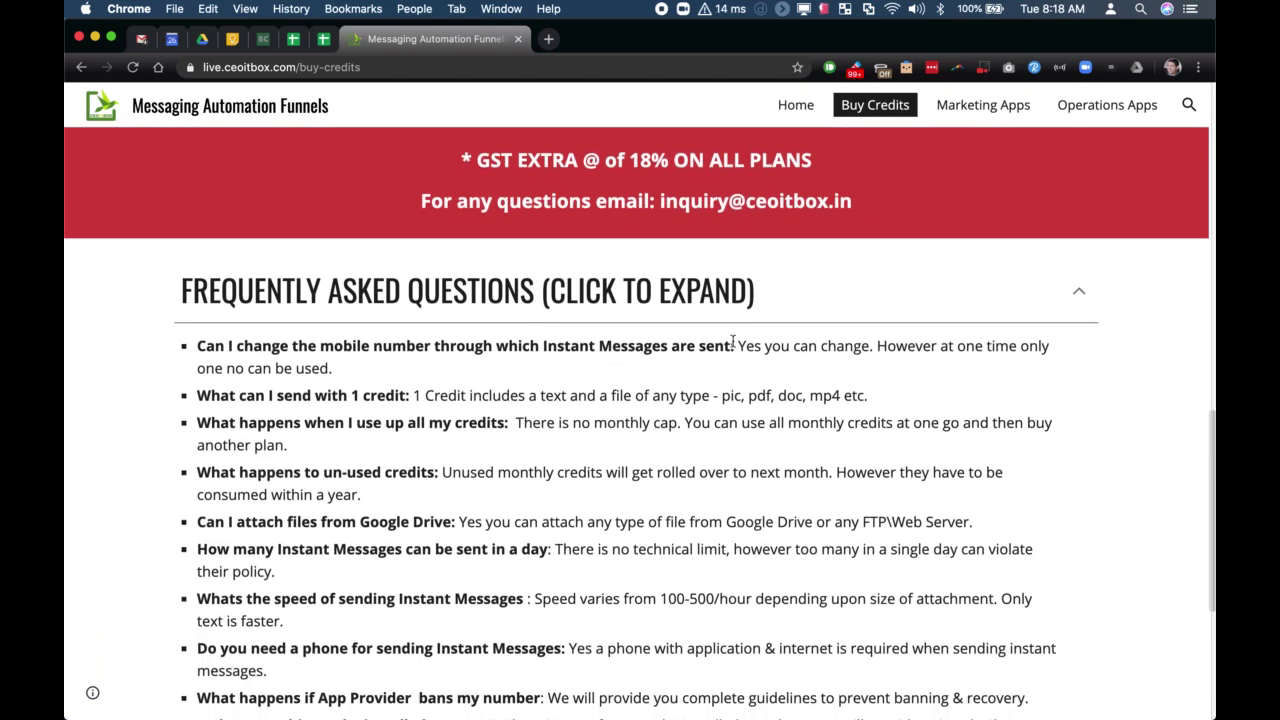
scroll(426, 345, "down", 2)
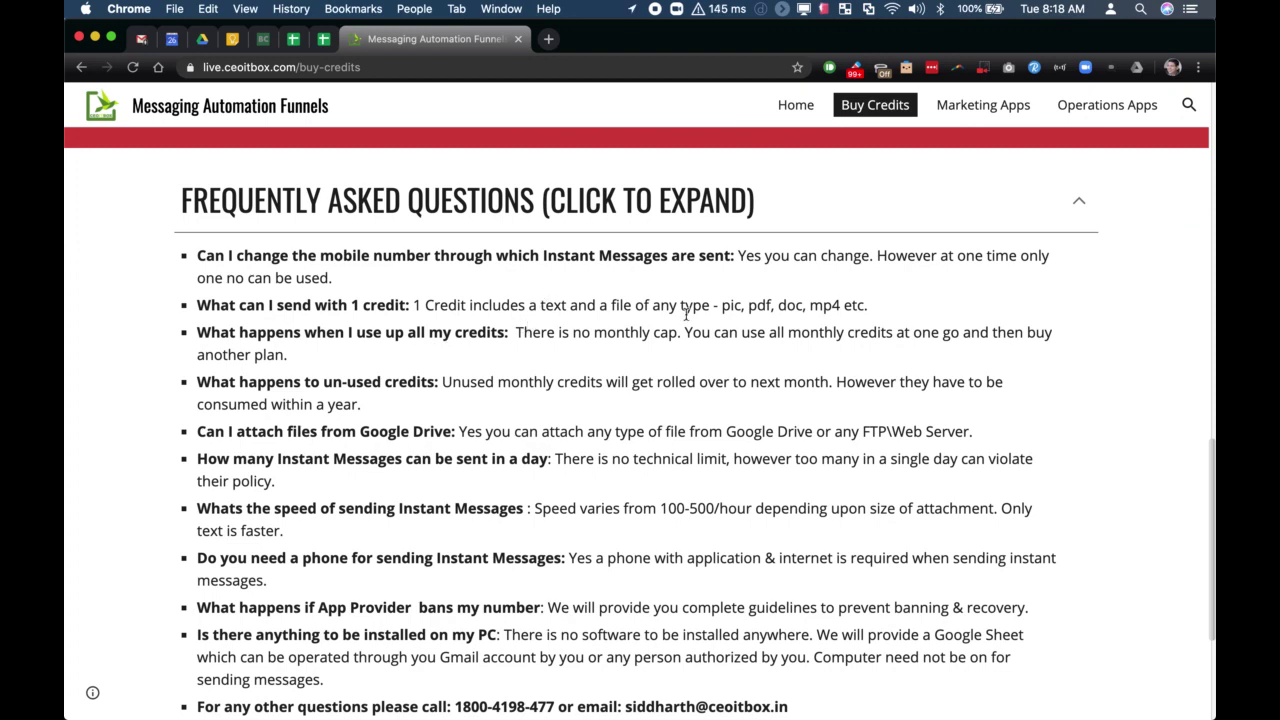
scroll(447, 326, "down", 2)
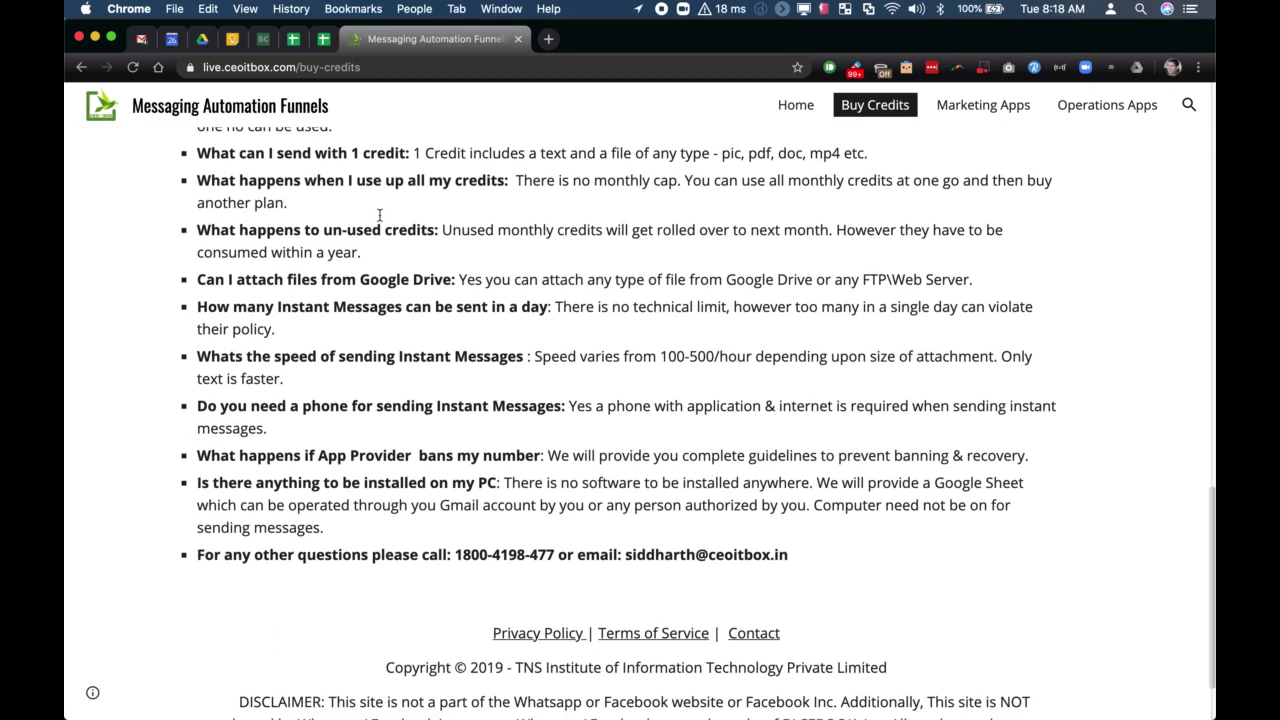
- Return to the Silver, Gold and Platinum annual plans on the Buy Credits page and look them over again
scroll(591, 455, "up", 15)
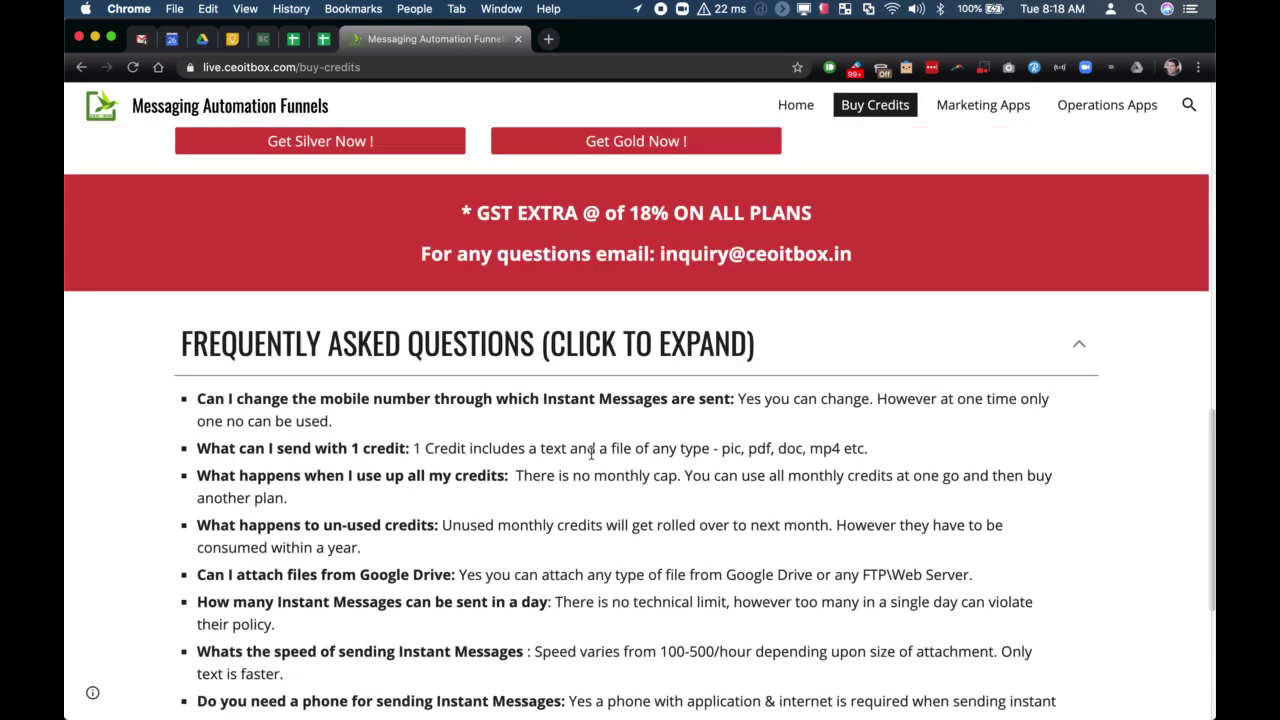
scroll(591, 457, "down", 1)
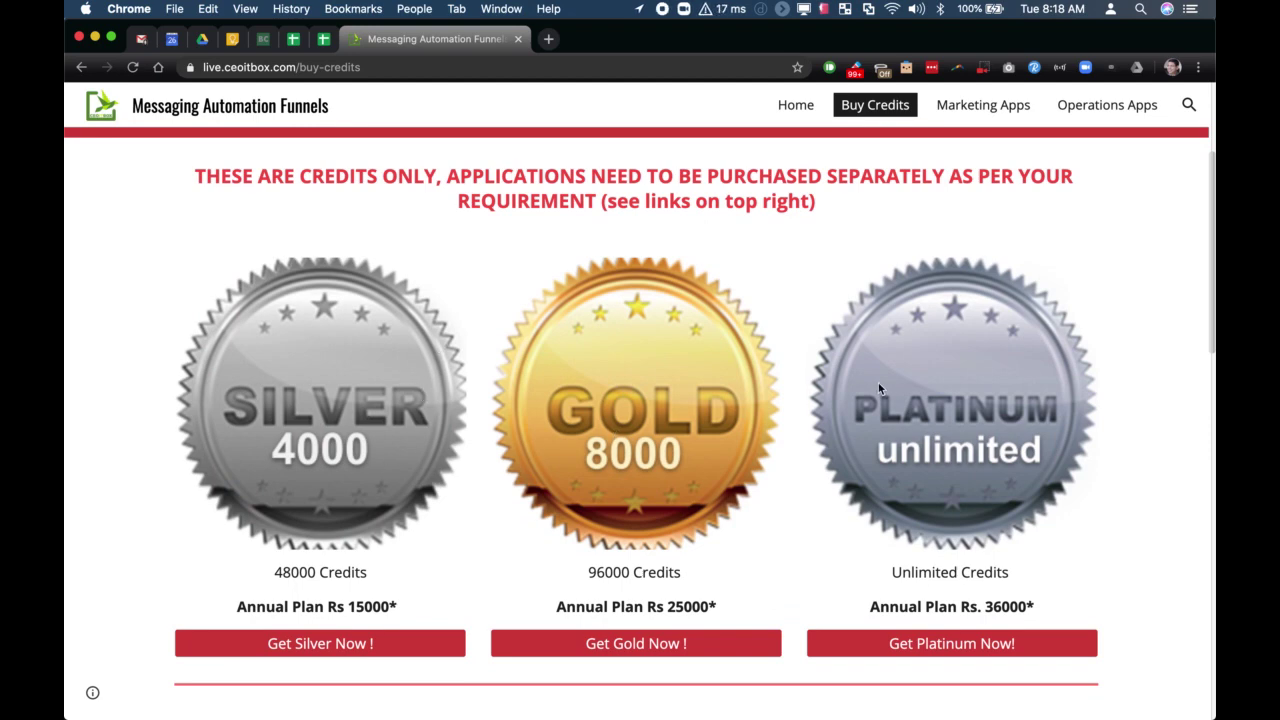
scroll(878, 388, "up", 5)
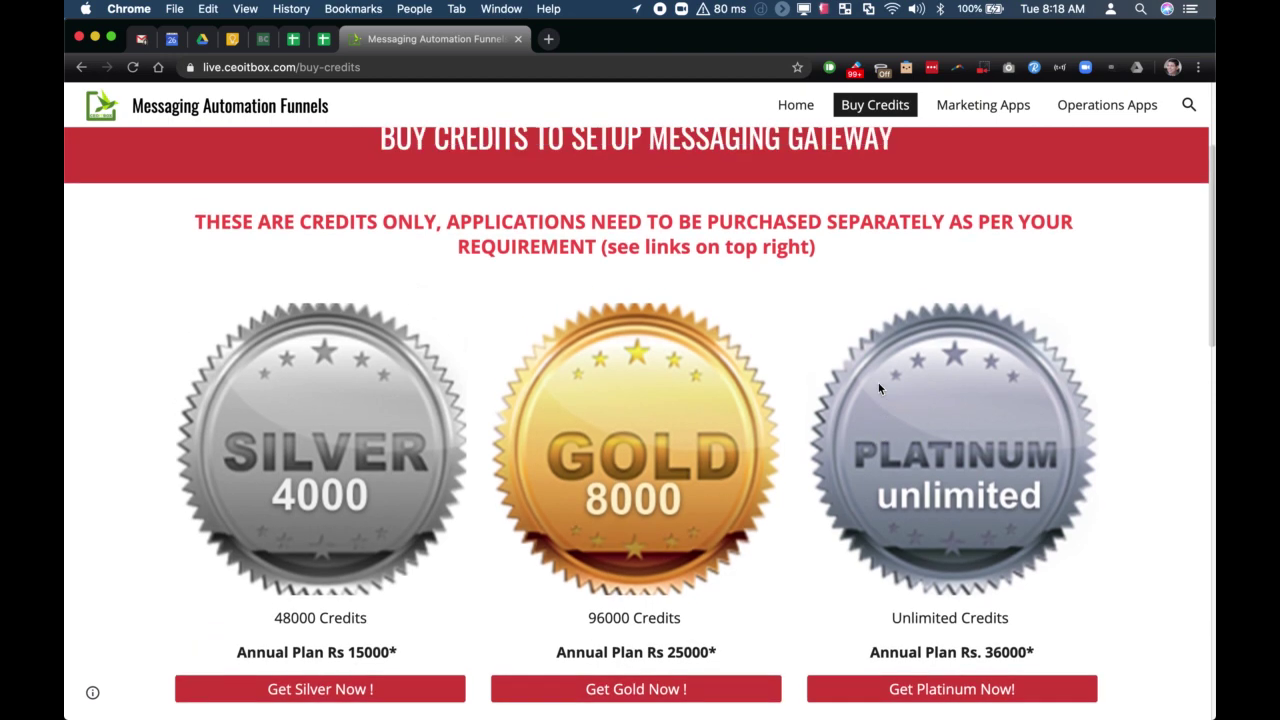